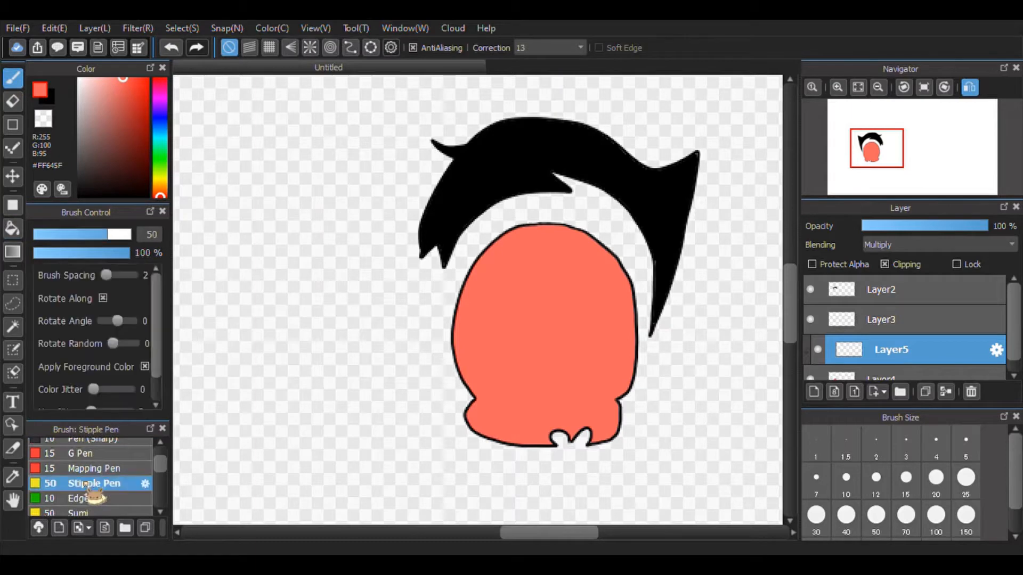
- Shade the iris on Layer5 with size 50 Stipple Pen bands in #FF645F, #FF0900 and #AB0600, darkening toward the top
mouse_move(324, 359)
mouse_down()
mouse_move(479, 328)
mouse_move(596, 358)
mouse_move(709, 357)
mouse_up()
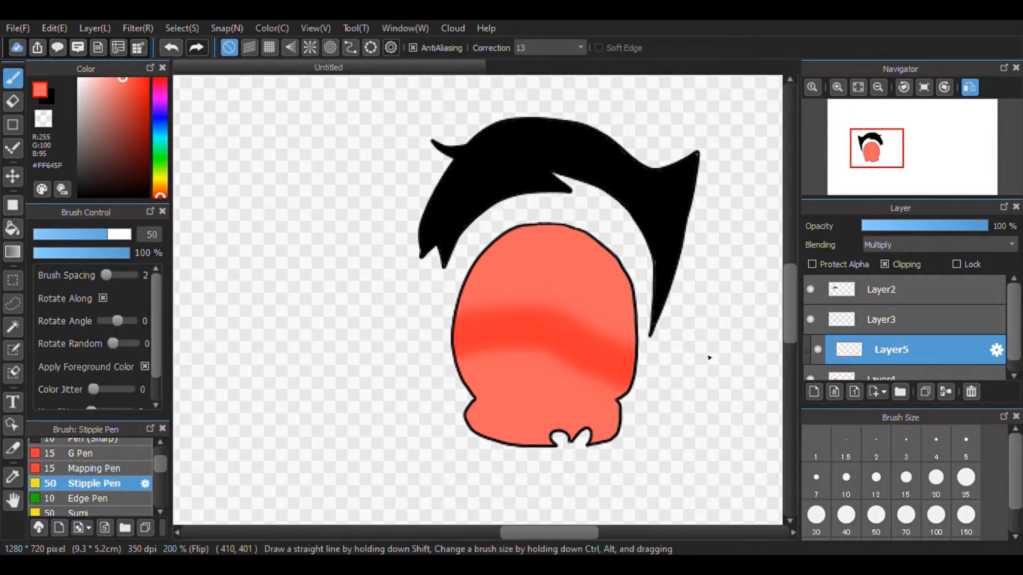
mouse_move(434, 358)
mouse_down()
mouse_move(533, 290)
mouse_move(637, 295)
mouse_move(508, 273)
mouse_move(519, 224)
mouse_move(628, 304)
mouse_move(474, 336)
mouse_move(479, 361)
mouse_move(654, 360)
mouse_up()
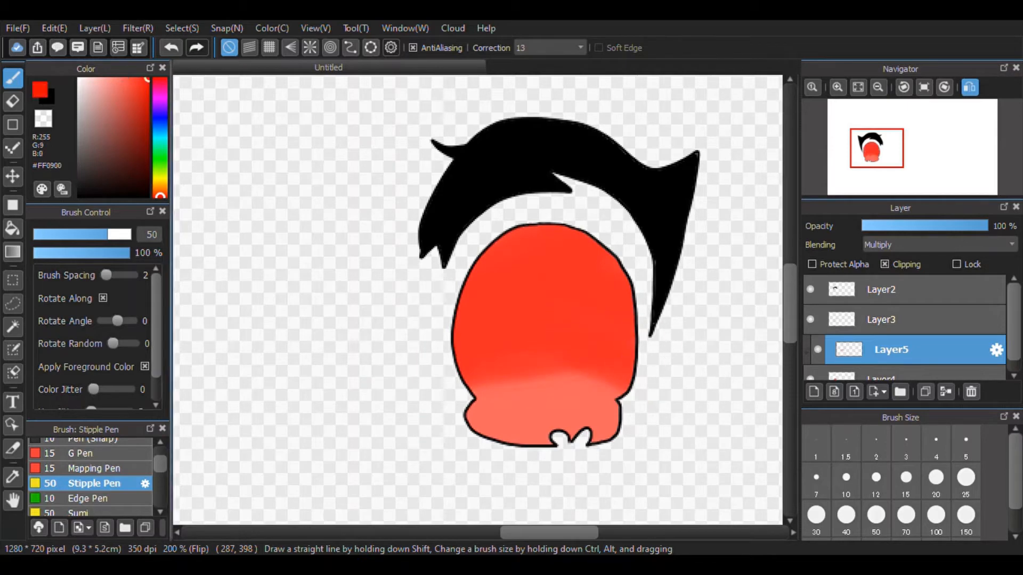
mouse_move(417, 366)
mouse_down()
mouse_move(492, 315)
mouse_move(601, 318)
mouse_move(614, 296)
mouse_move(441, 308)
mouse_move(666, 277)
mouse_move(503, 259)
mouse_up()
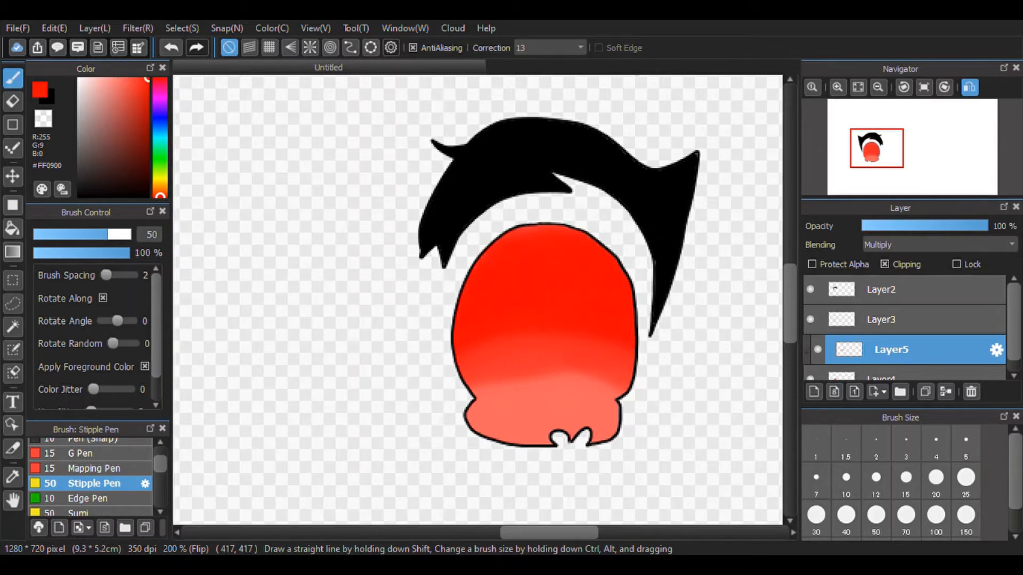
mouse_move(417, 315)
mouse_down()
mouse_move(583, 253)
mouse_move(534, 237)
mouse_move(657, 304)
mouse_move(400, 309)
mouse_move(501, 251)
mouse_up()
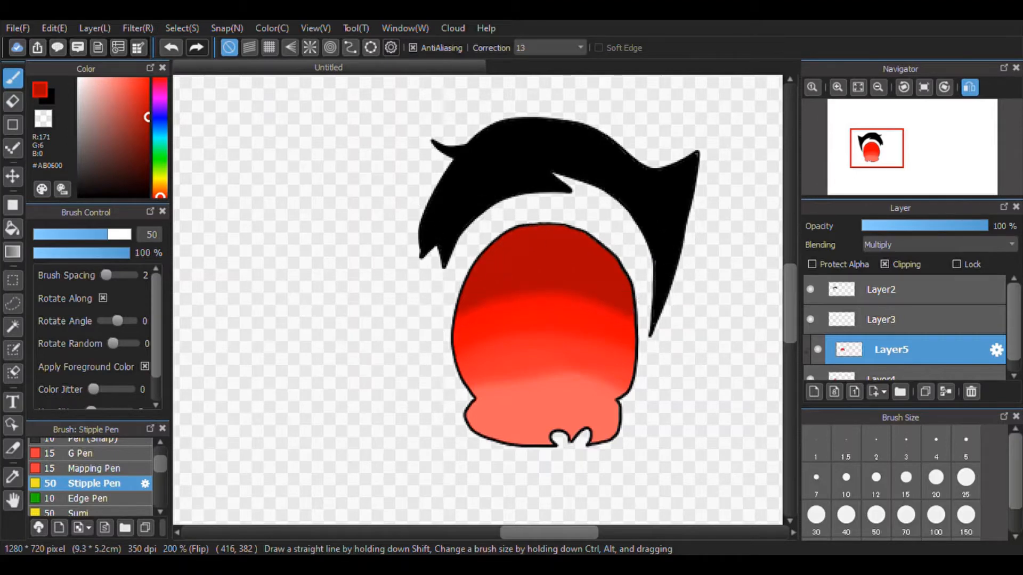
- On a new clipped Multiply layer, paint an oval pupil and a band to the iris's left edge using the size 10 Pen in #A30500
click(813, 391)
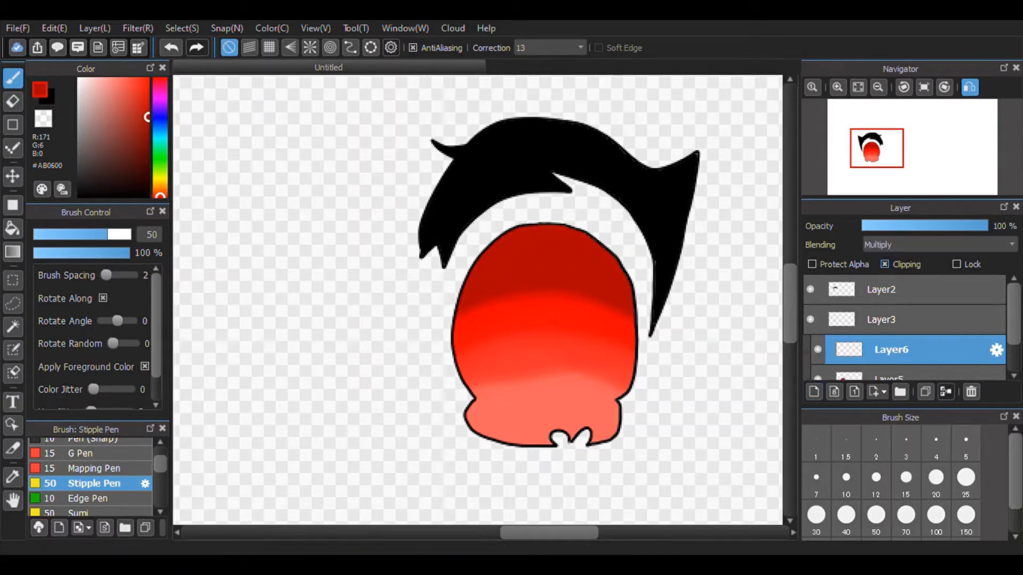
scroll(92, 475, up, 2)
click(93, 475)
click(86, 461)
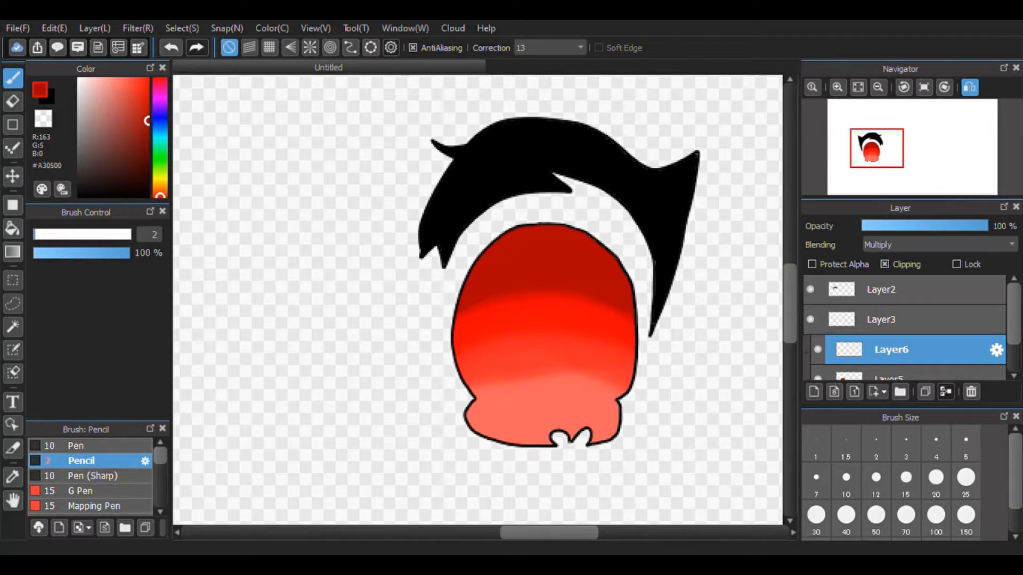
click(83, 446)
scroll(623, 338, up, 2)
mouse_move(450, 341)
mouse_down()
mouse_move(464, 415)
mouse_move(499, 337)
mouse_move(450, 342)
mouse_move(488, 347)
mouse_move(496, 341)
mouse_move(359, 354)
mouse_move(290, 306)
mouse_up()
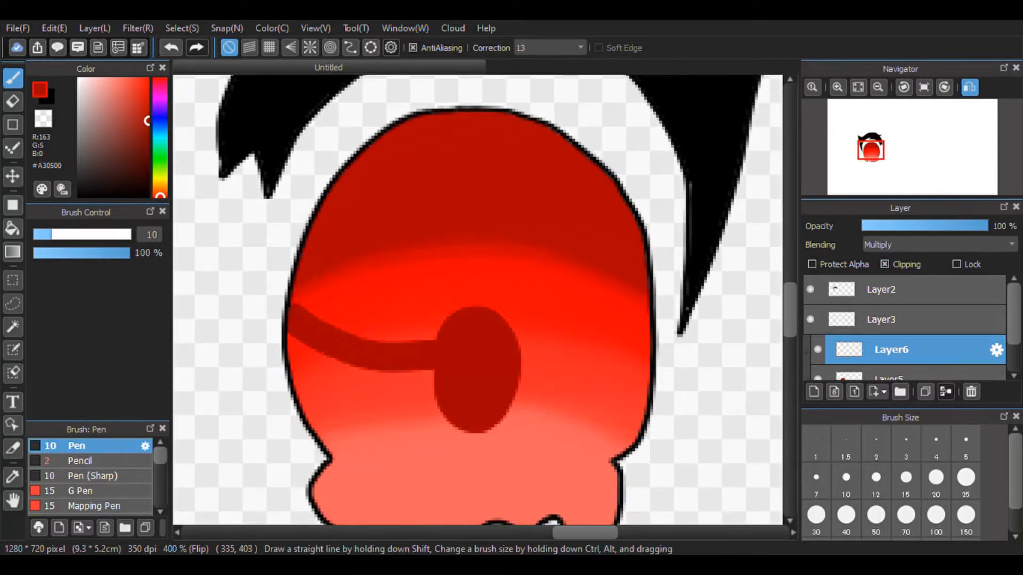
drag(437, 375, 323, 414)
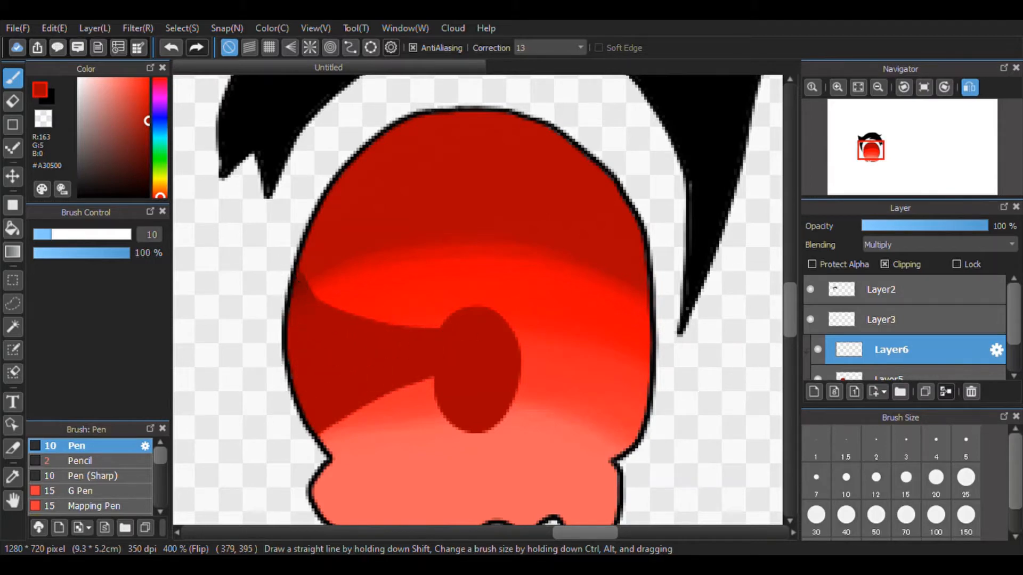
- Paint a matching dark band from the pupil to the iris's right edge and fill in its remaining gaps
mouse_move(512, 334)
mouse_down()
mouse_move(580, 325)
mouse_move(653, 295)
mouse_up()
drag(528, 363, 646, 442)
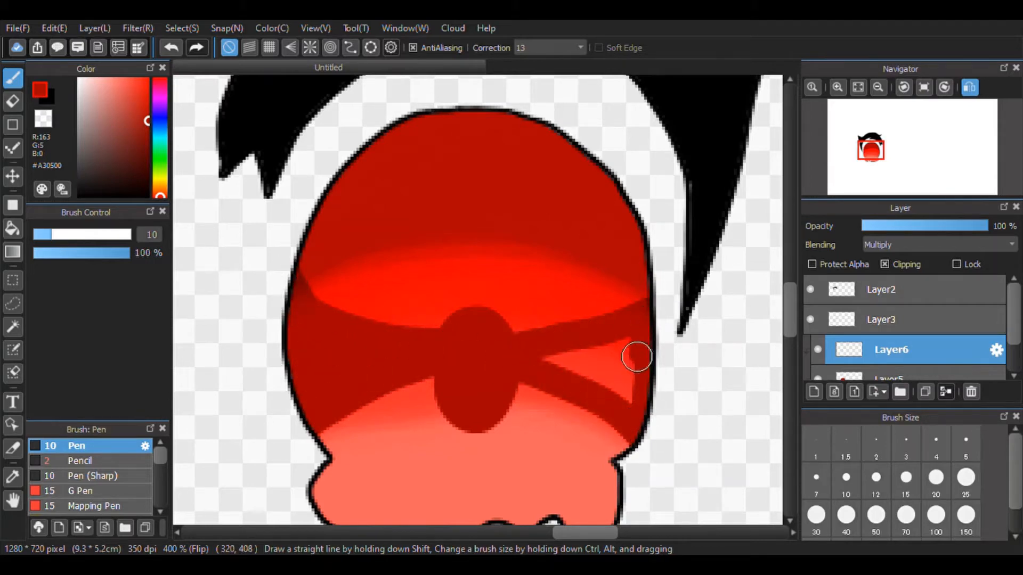
drag(636, 356, 524, 362)
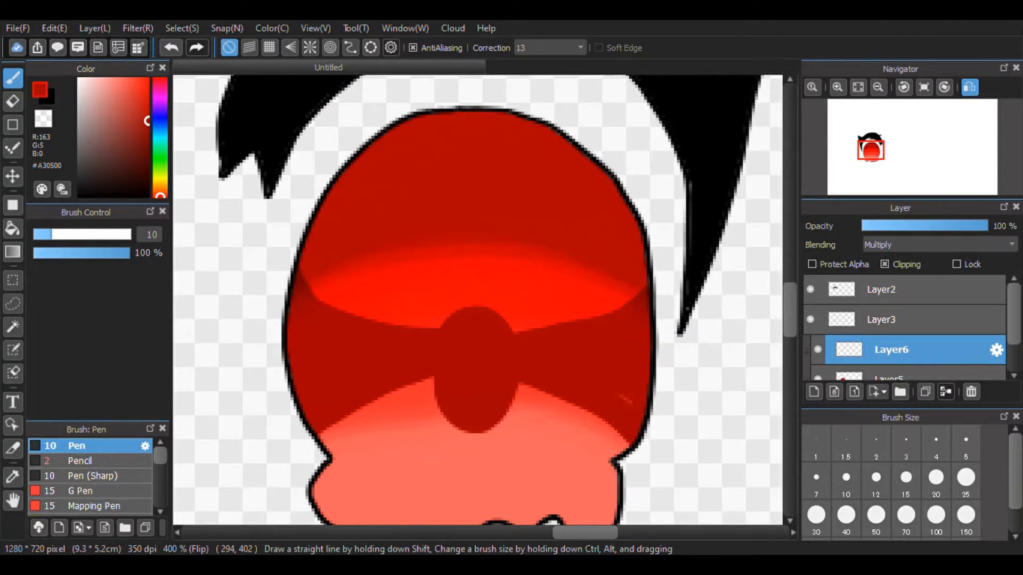
scroll(568, 359, down, 1)
scroll(561, 387, up, 2)
drag(655, 384, 673, 399)
scroll(559, 341, down, 1)
scroll(530, 366, up, 1)
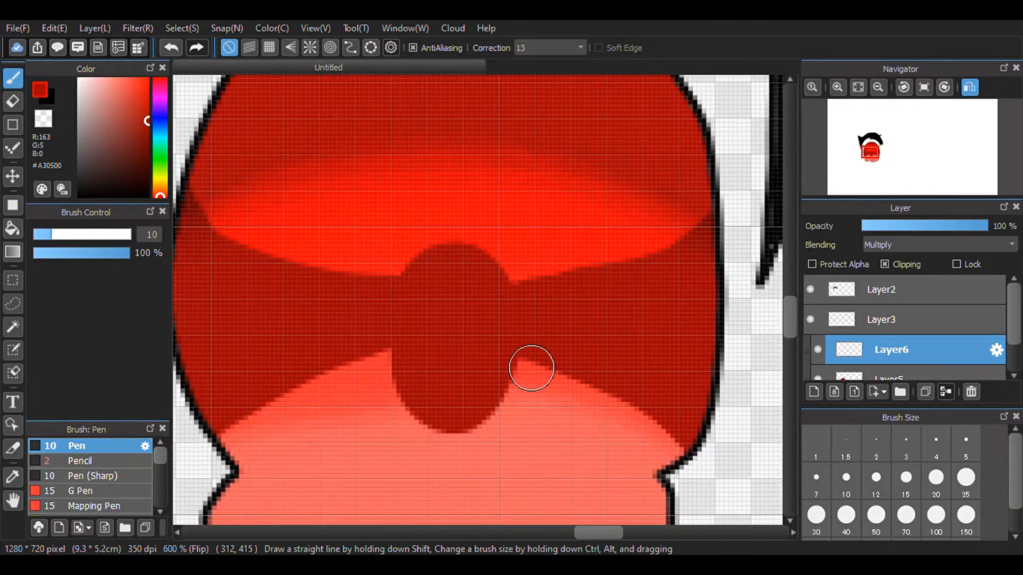
- Add a new layer above Layer6, clip it to the iris and set its blending to Add
scroll(531, 368, down, 3)
click(814, 392)
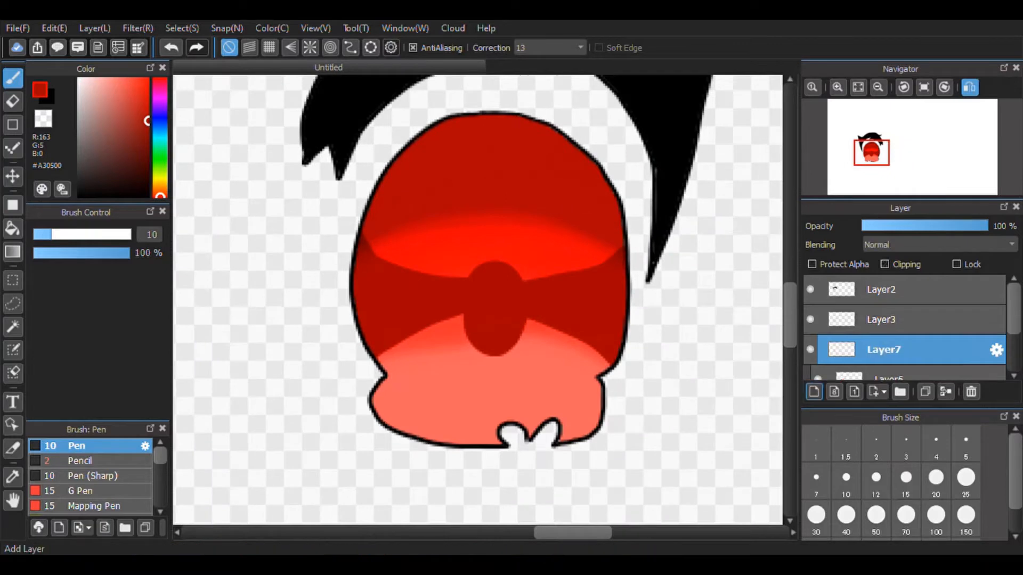
click(885, 264)
click(906, 245)
click(900, 280)
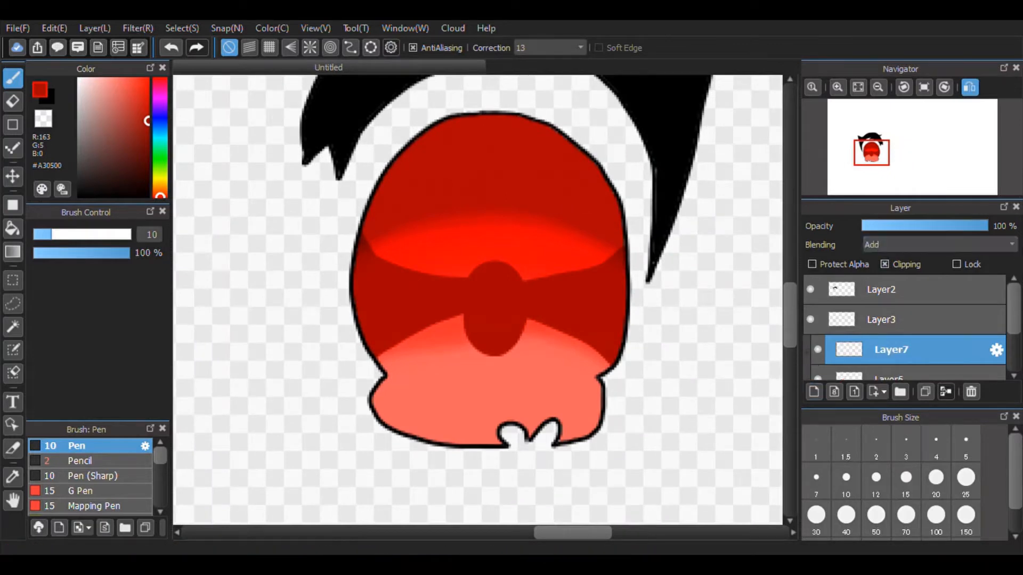
- Paint a #FF9491 heart highlight at the bottom of the iris and reduce the opacity of Layer7
scroll(514, 405, up, 3)
mouse_move(442, 466)
mouse_down()
mouse_move(379, 401)
mouse_move(405, 355)
mouse_move(427, 358)
mouse_move(466, 400)
mouse_move(495, 367)
mouse_move(552, 363)
mouse_move(559, 411)
mouse_move(531, 466)
mouse_move(455, 468)
mouse_move(411, 389)
mouse_move(479, 457)
mouse_move(515, 395)
mouse_move(530, 411)
mouse_up()
scroll(515, 378, down, 3)
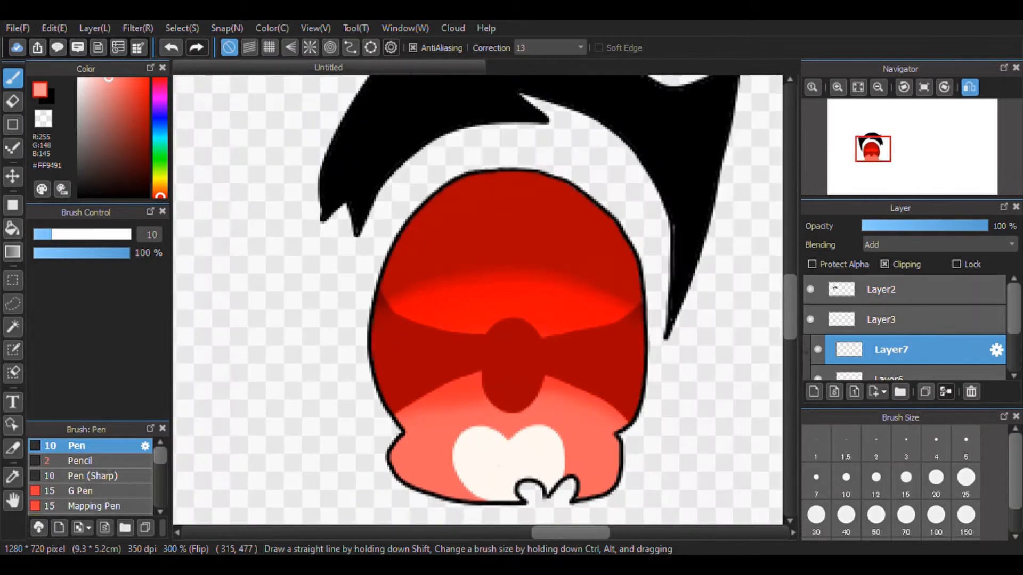
click(911, 226)
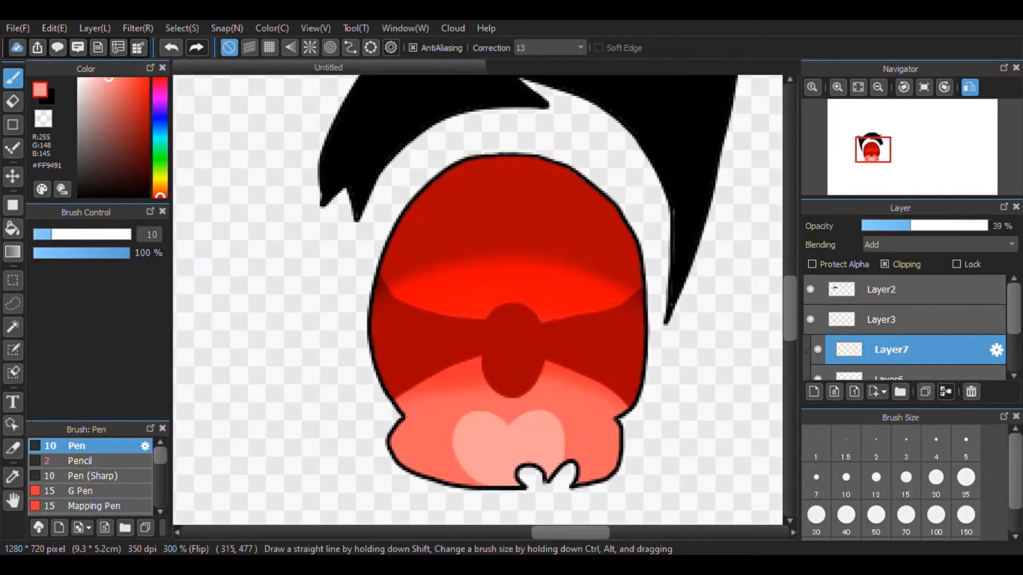
click(932, 226)
- Add another clipped layer above the heart highlight with its blending set to Add
click(813, 393)
click(885, 264)
click(939, 246)
click(916, 277)
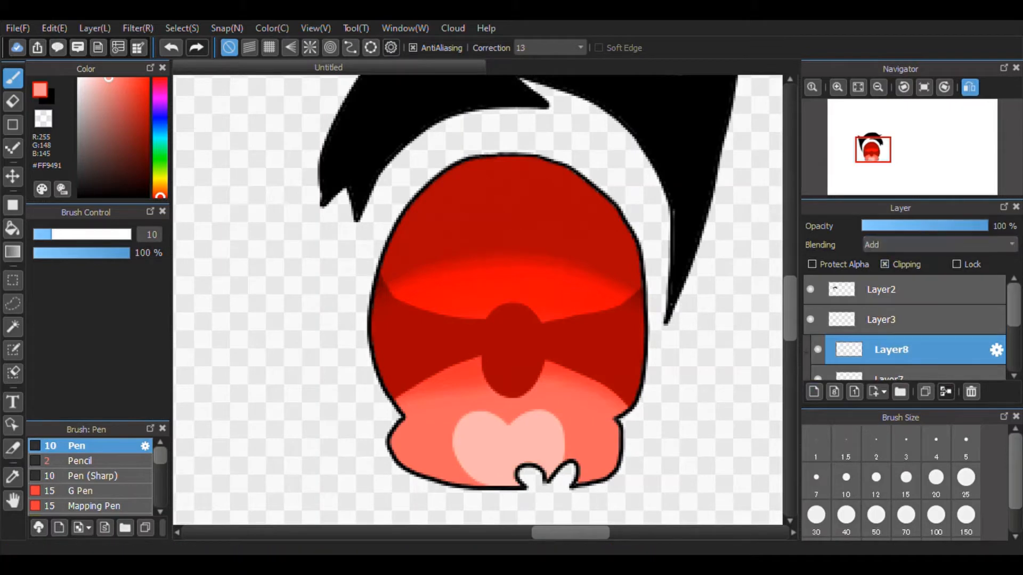
- Paint a curved, filled highlight in #FF7672 across the upper left of the iris
scroll(487, 423, up, 1)
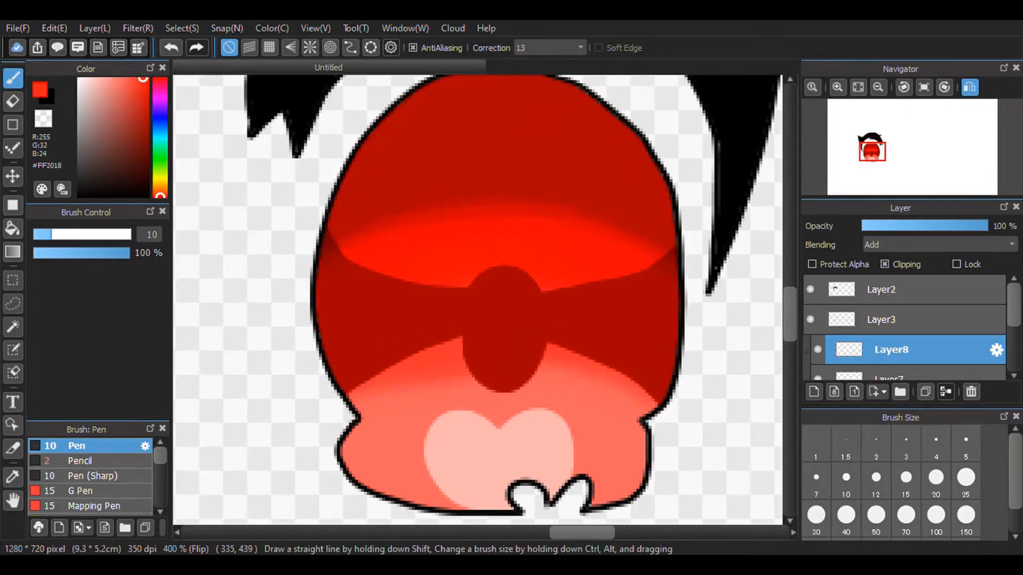
scroll(465, 424, up, 1)
drag(385, 159, 301, 297)
key(ctrl+z)
click(119, 79)
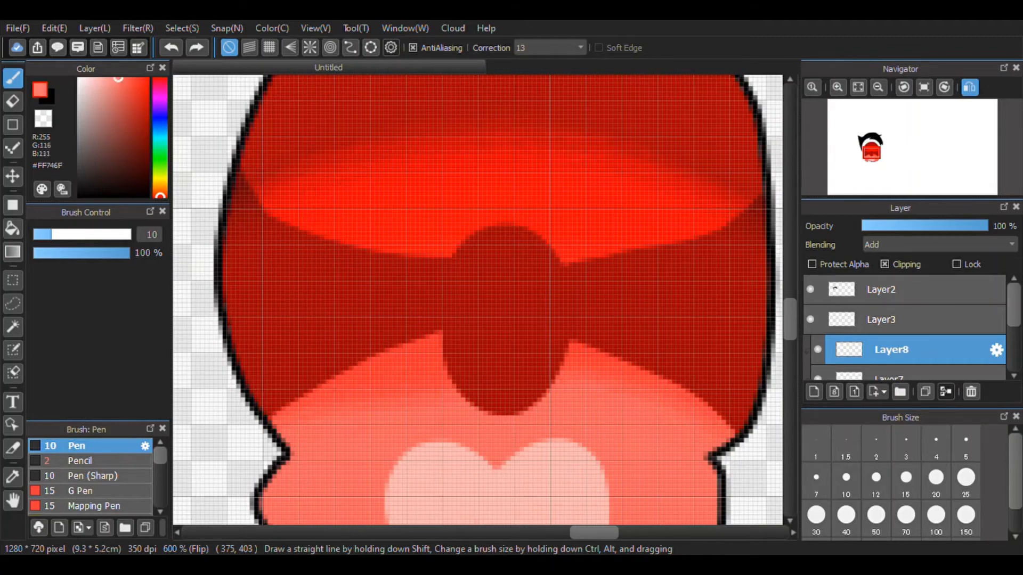
mouse_move(359, 167)
mouse_down()
mouse_move(319, 189)
mouse_move(283, 232)
mouse_move(279, 282)
mouse_move(296, 290)
mouse_move(312, 263)
mouse_move(414, 185)
mouse_move(372, 168)
mouse_move(310, 207)
mouse_up()
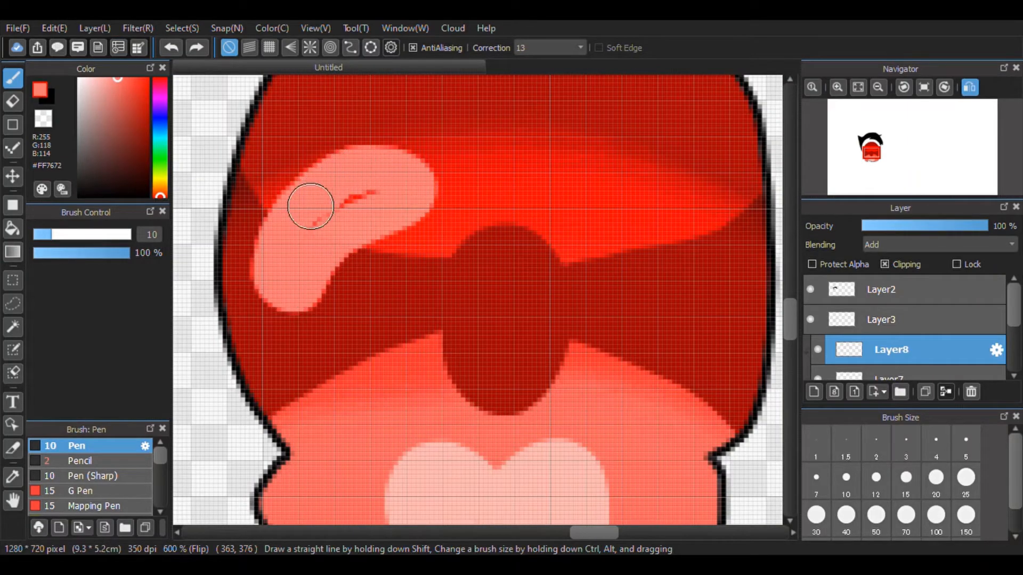
scroll(340, 272, down, 2)
- Reduce the Pen size to 4 and paint four short dashes along the inner edge of the curved highlight
scroll(346, 331, up, 3)
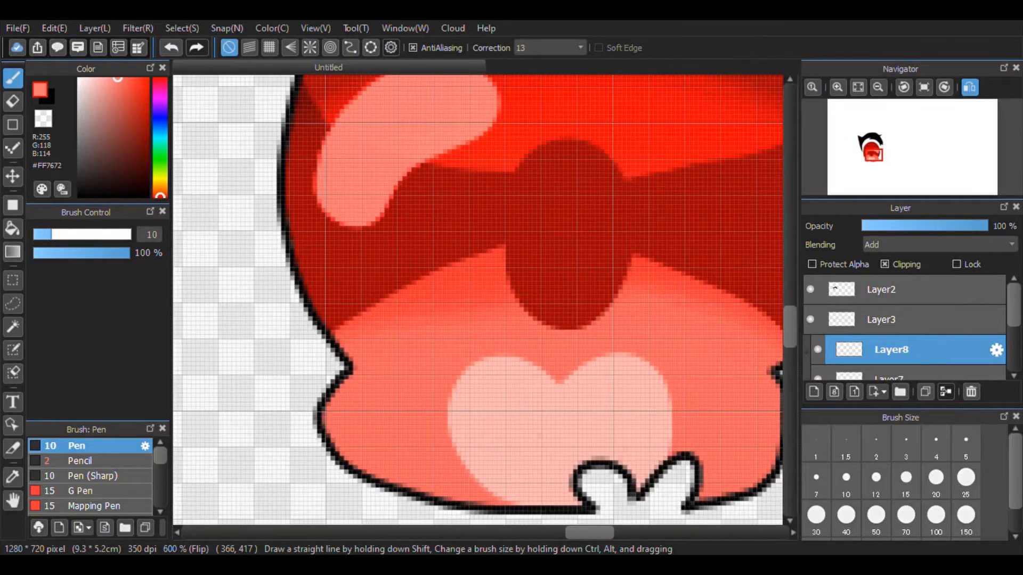
key([)
key([)
key([)
key([)
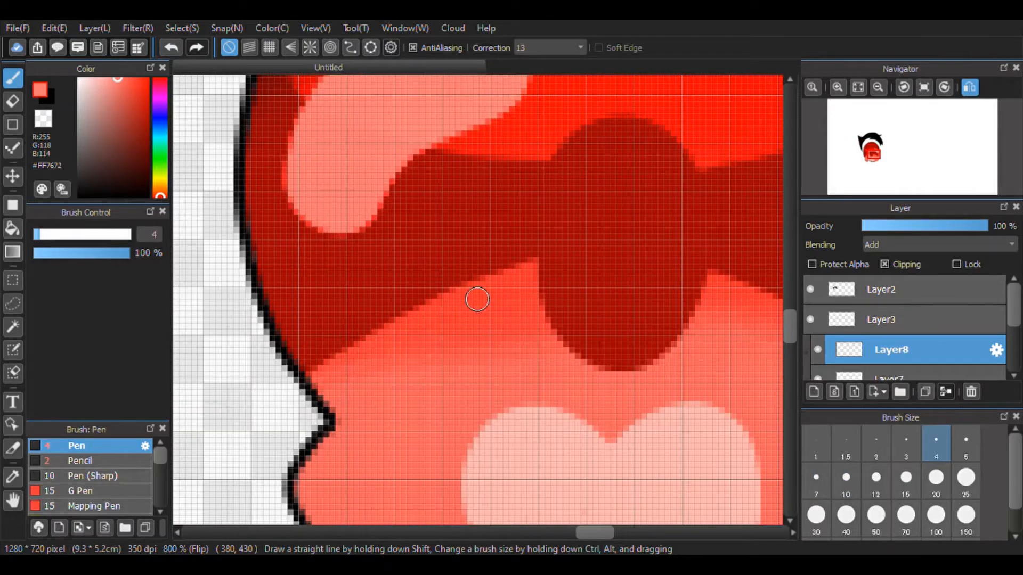
drag(394, 223, 424, 242)
click(519, 125)
scroll(573, 189, down, 3)
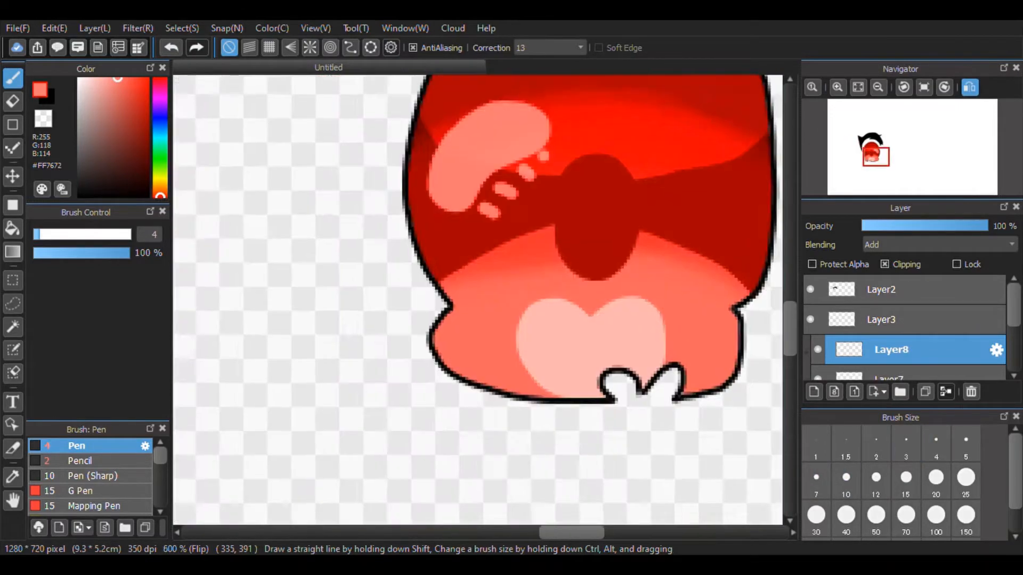
- Paint six short white (#FFFFFF) dashes radiating around the lower edge of the pupil
scroll(602, 171, up, 4)
drag(85, 84, 57, 48)
scroll(469, 295, down, 1)
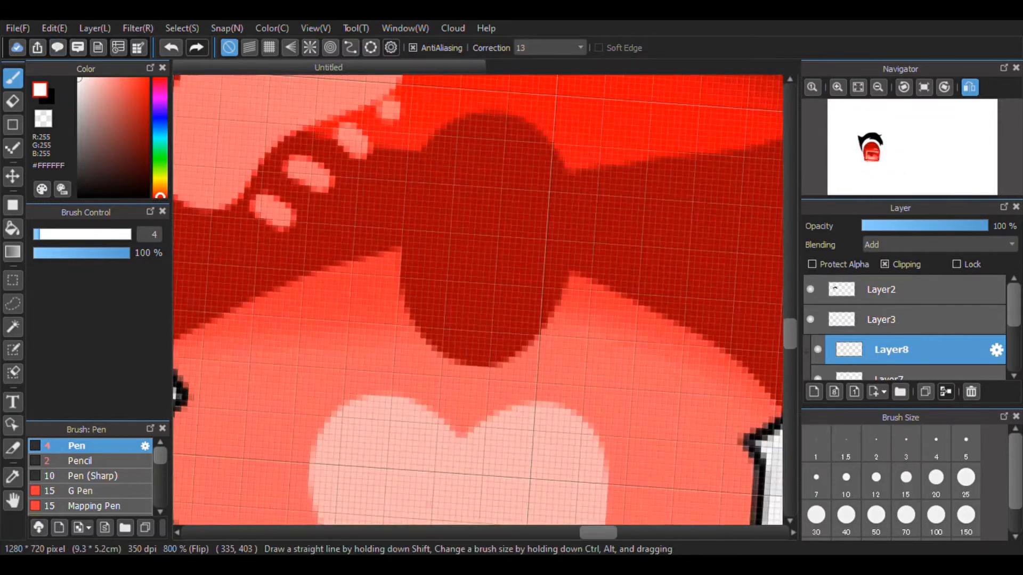
scroll(477, 306, up, 1)
drag(341, 307, 300, 321)
drag(377, 359, 347, 384)
drag(434, 386, 426, 429)
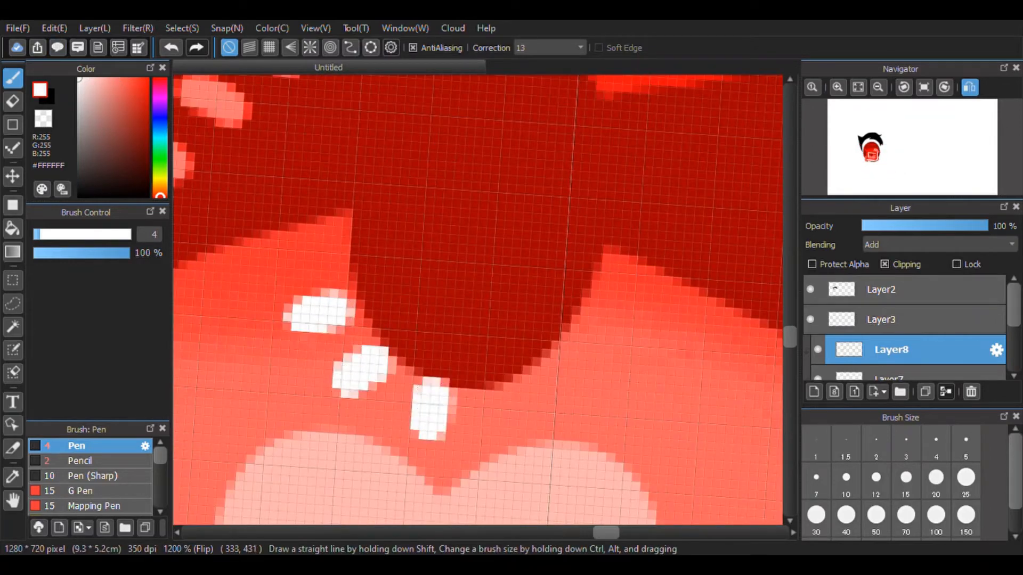
drag(498, 389, 514, 426)
drag(557, 354, 586, 383)
drag(591, 296, 637, 333)
scroll(533, 298, down, 4)
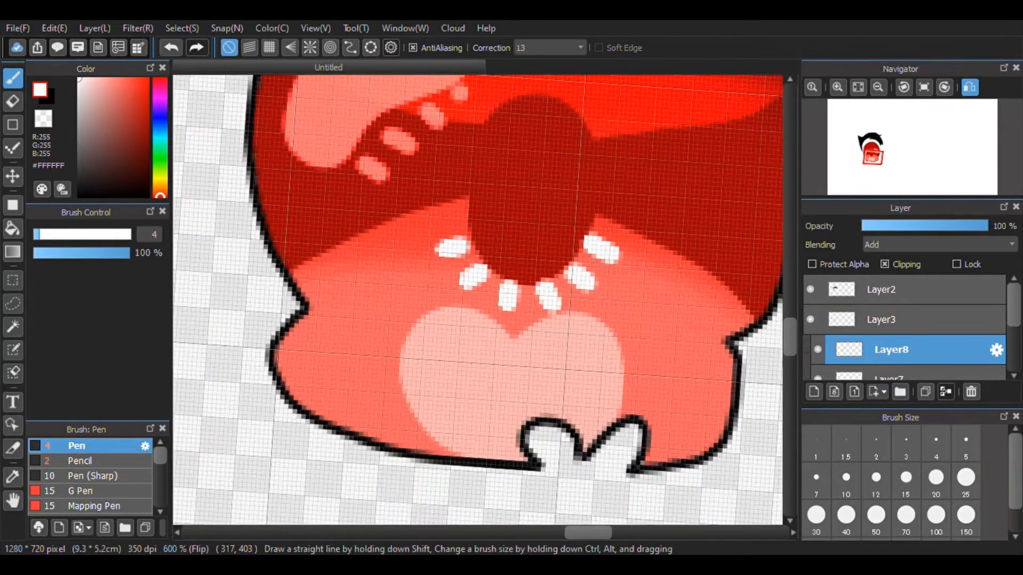
- On a new clipped Multiply layer, shade the upper half of the iris in #36003B with the Airbrush at size 70
key(ctrl+shift+n)
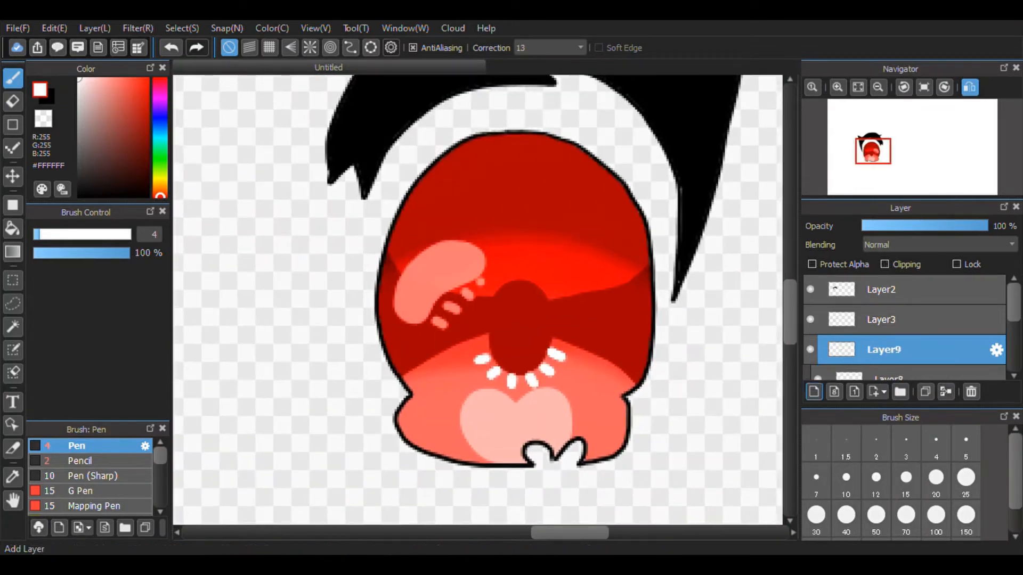
click(885, 265)
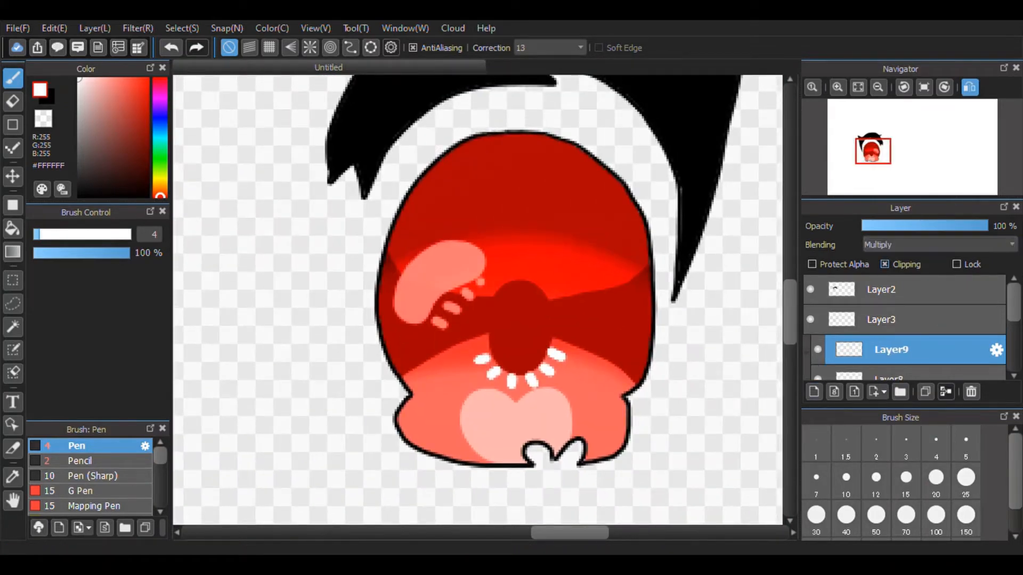
drag(171, 458, 156, 484)
click(87, 471)
mouse_move(474, 300)
mouse_down()
mouse_move(432, 299)
mouse_move(469, 300)
mouse_up()
mouse_move(342, 258)
mouse_down()
mouse_move(508, 205)
mouse_move(742, 270)
mouse_move(653, 209)
mouse_move(668, 227)
mouse_move(653, 229)
mouse_move(780, 259)
mouse_move(405, 139)
mouse_move(214, 235)
mouse_move(639, 227)
mouse_up()
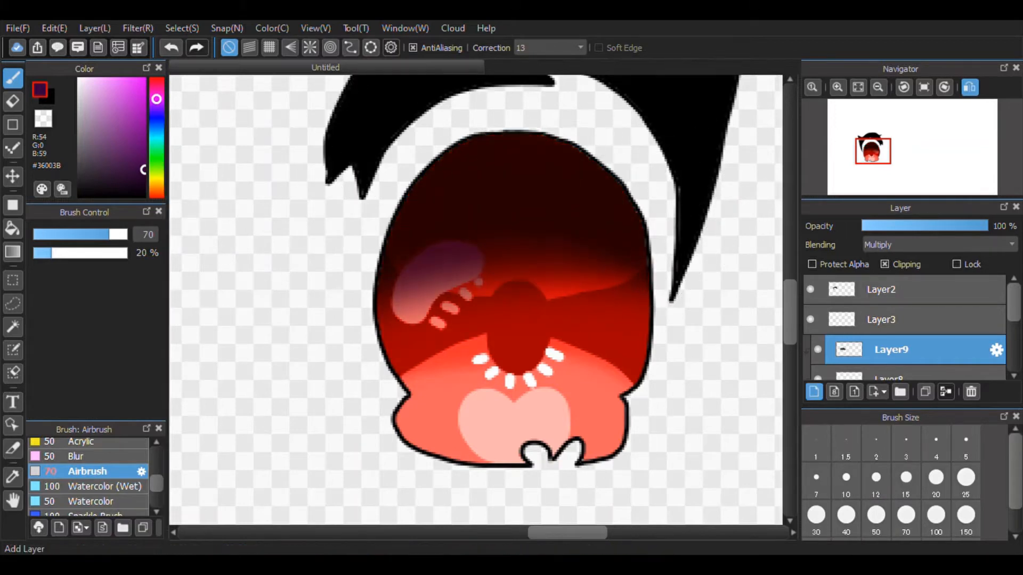
- Add a clipped layer above the dark airbrush shading and set its blending to Add
click(814, 391)
click(885, 264)
click(939, 245)
click(917, 279)
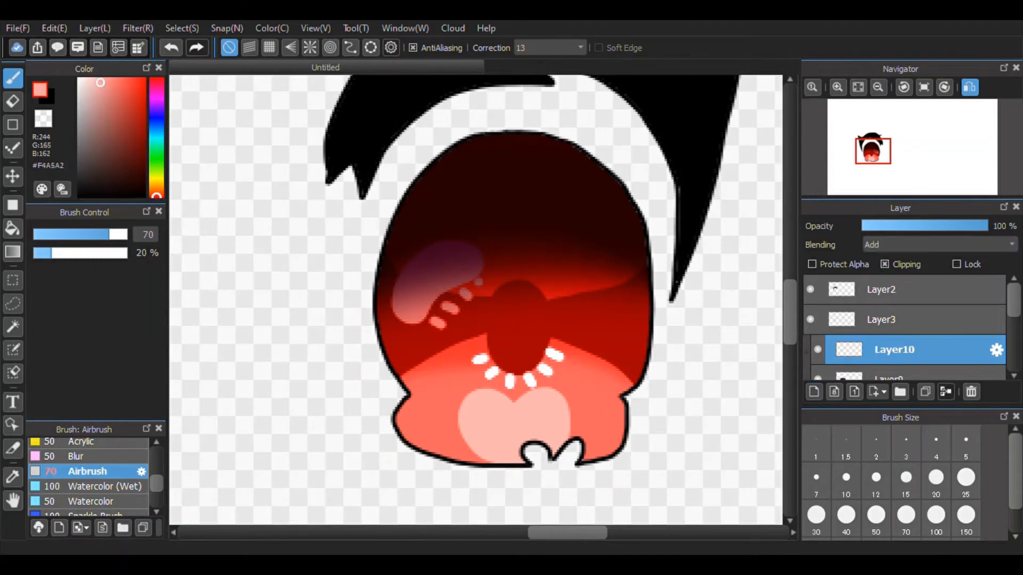
- Airbrush a curved #F4A5A2 glow band across the middle of the iris at size 15 and set Layer10's opacity to 43%
key(bracketright)
key(bracketright)
mouse_move(360, 312)
mouse_down()
mouse_move(700, 333)
mouse_move(364, 301)
mouse_up()
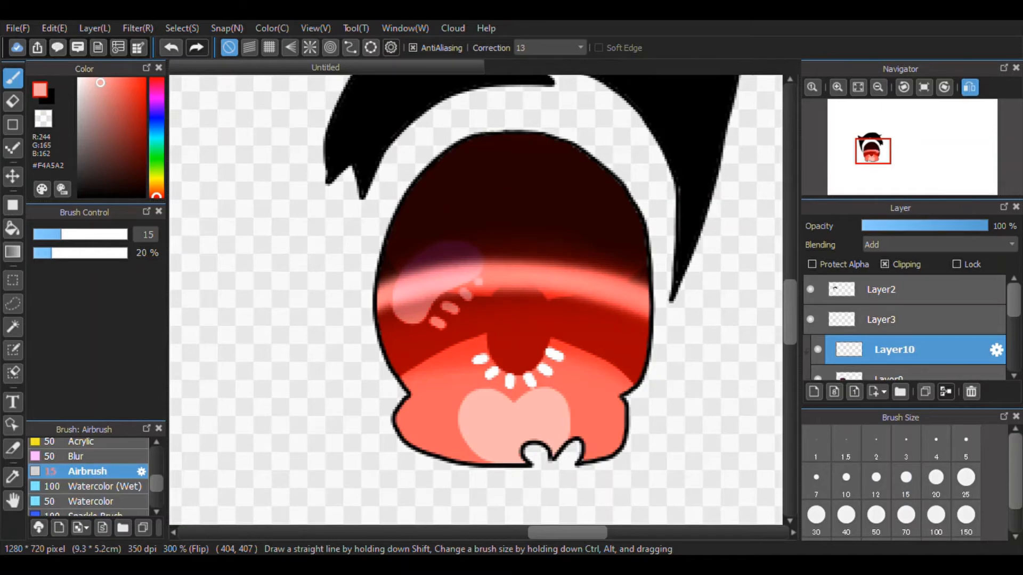
click(925, 226)
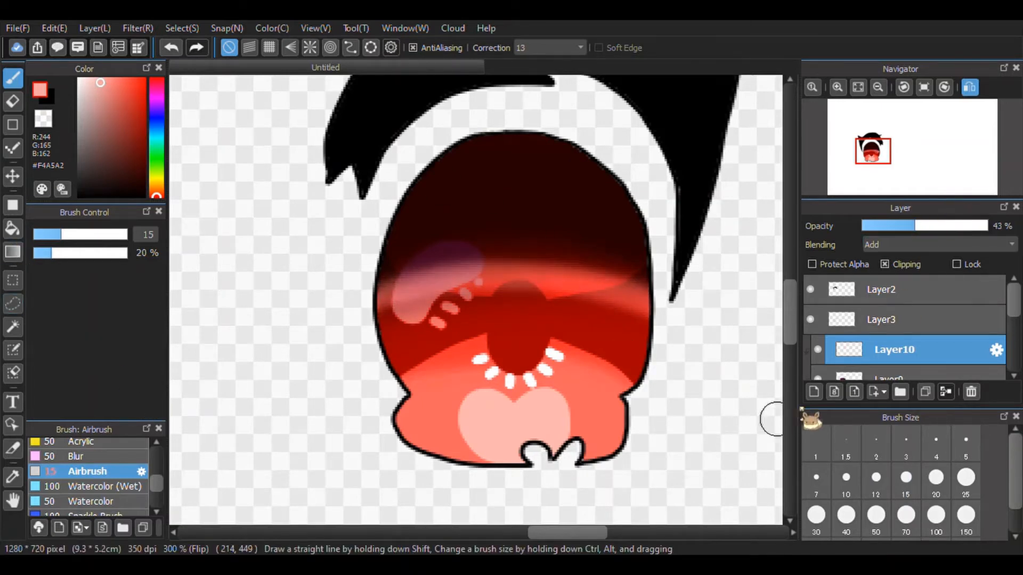
- Recolor the alpha-protected iris outline on Layer3 to #B90600 using the Pen (Sharp) at size 150
click(890, 322)
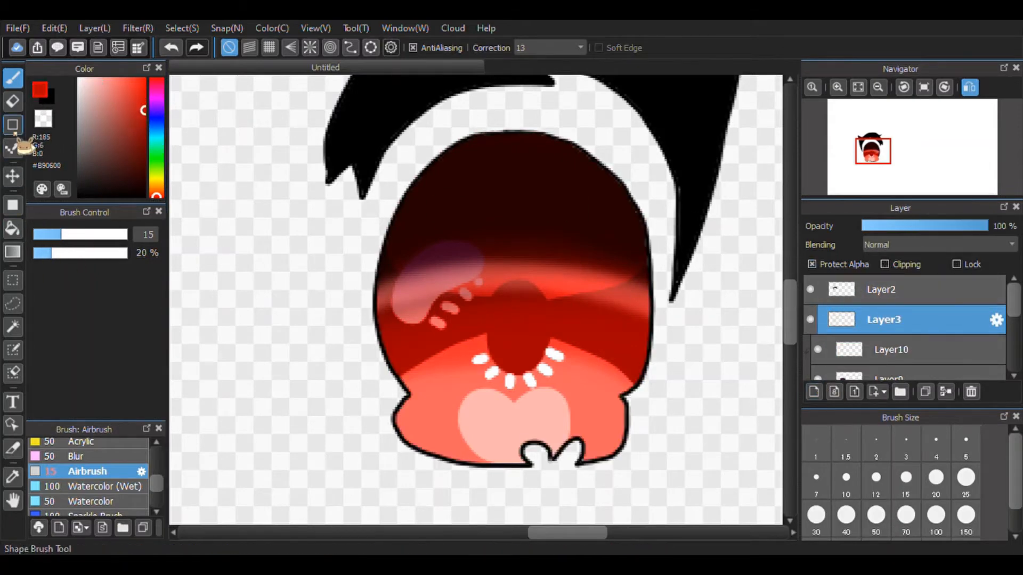
scroll(90, 479, up, 5)
click(91, 463)
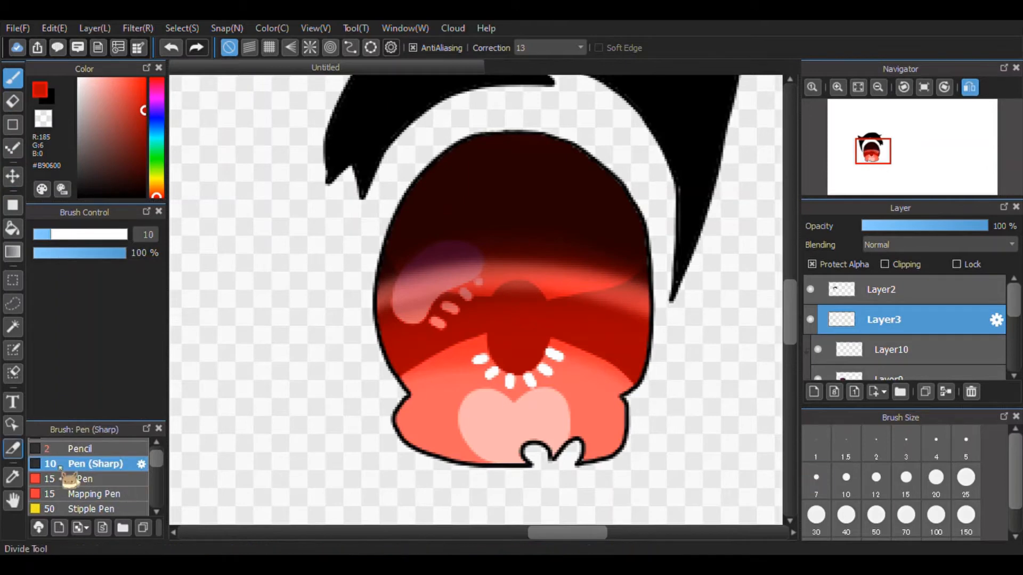
scroll(68, 476, up, 1)
click(968, 518)
mouse_move(762, 354)
mouse_down()
mouse_move(378, 435)
mouse_move(654, 226)
mouse_move(456, 251)
mouse_up()
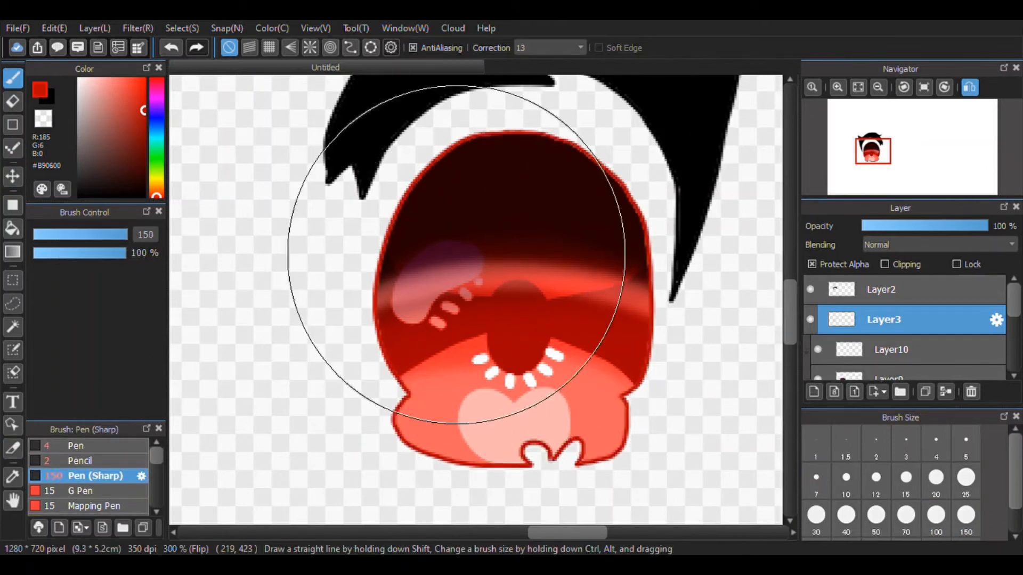
scroll(548, 282, down, 3)
scroll(604, 333, up, 2)
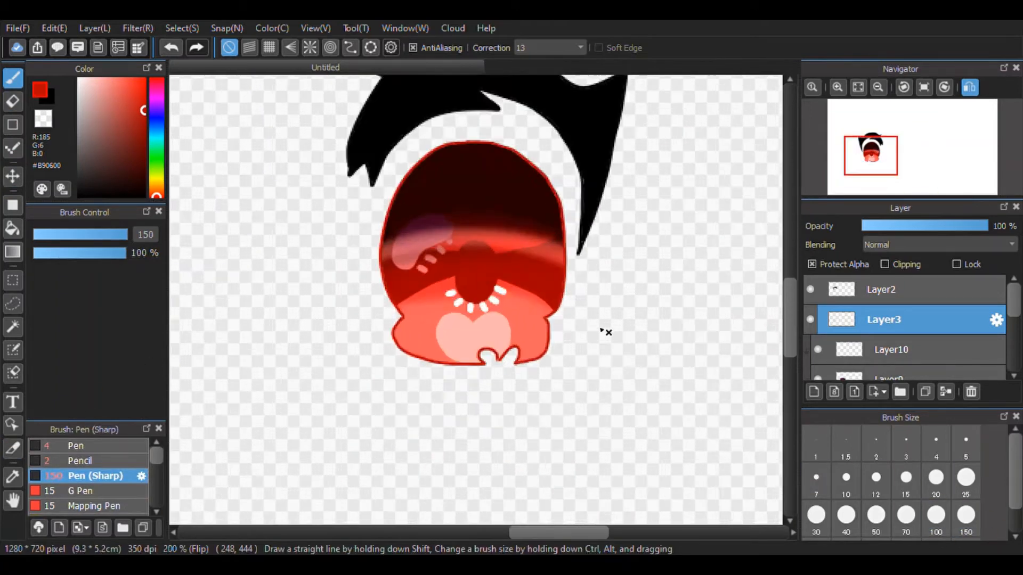
- Protect Layer2's alpha and airbrush the pointed outer corner of the upper lashes in #900500 at size 100
scroll(547, 267, down, 1)
click(839, 290)
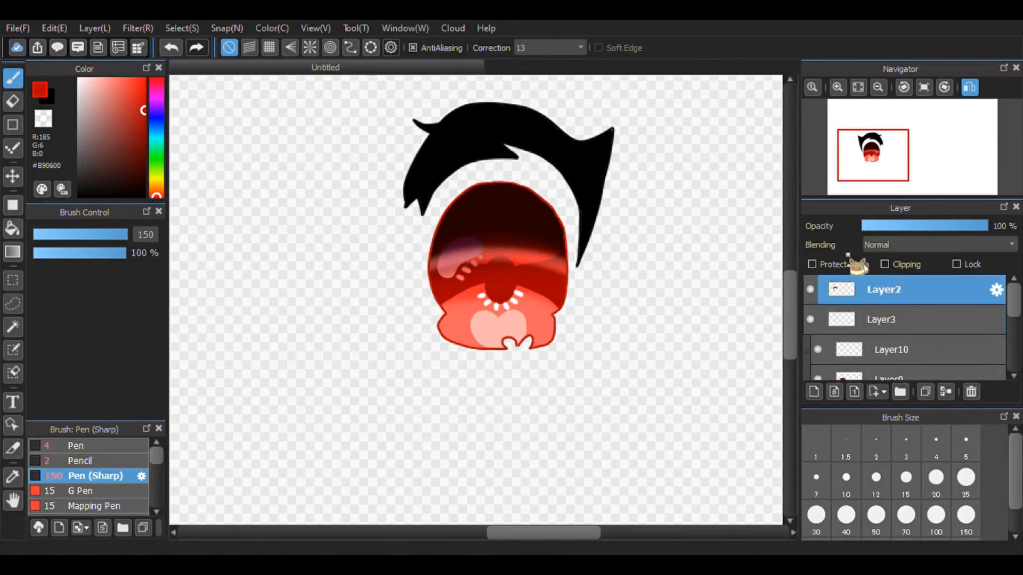
click(864, 264)
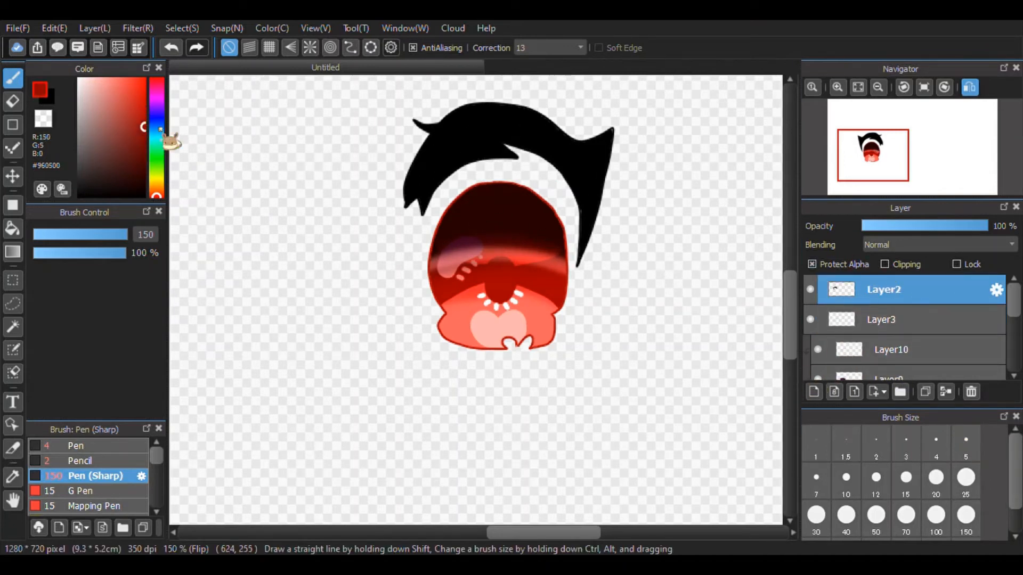
scroll(59, 496, down, 3)
click(80, 472)
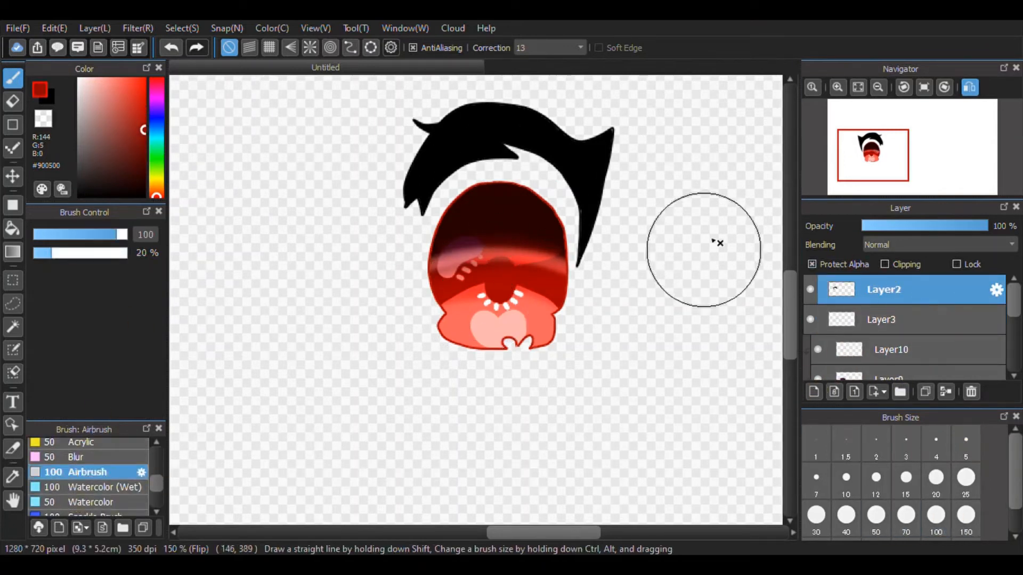
mouse_move(642, 139)
mouse_down()
mouse_move(603, 251)
mouse_move(589, 226)
mouse_up()
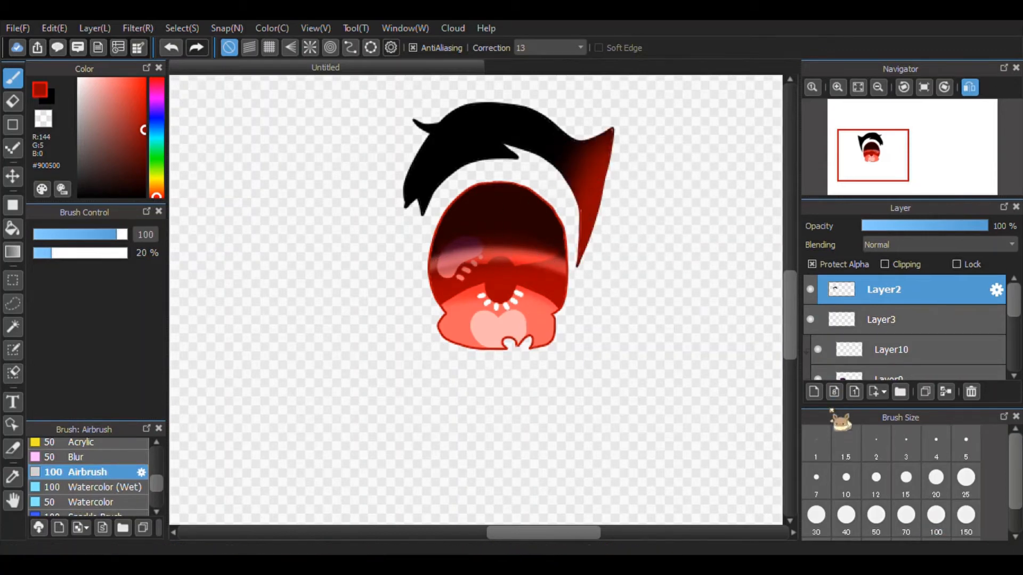
- Add a new layer and place it below Layer4 at the base of the layer stack
scroll(849, 358, down, 5)
click(857, 365)
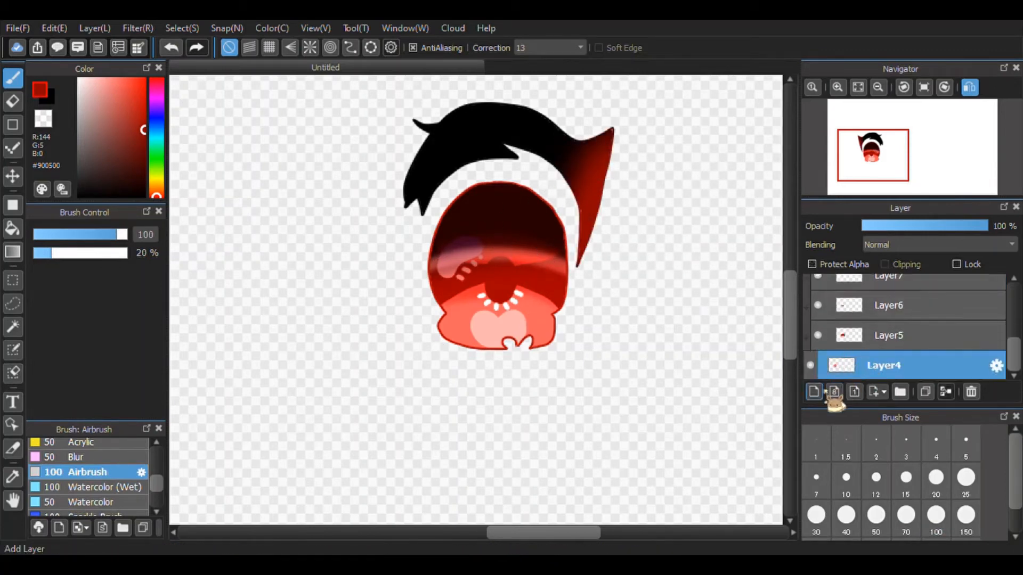
click(831, 394)
drag(879, 334, 847, 366)
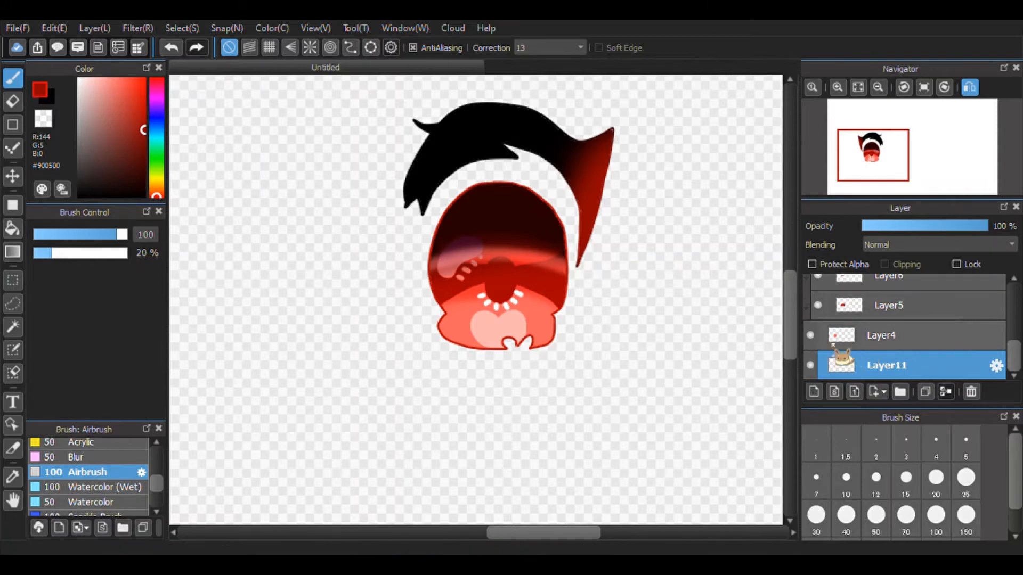
- Cover the whole canvas on Layer11 with a #626262 grey background using the Pen (Sharp) at size 1000
scroll(640, 365, down, 3)
drag(129, 140, 191, 202)
scroll(70, 500, up, 4)
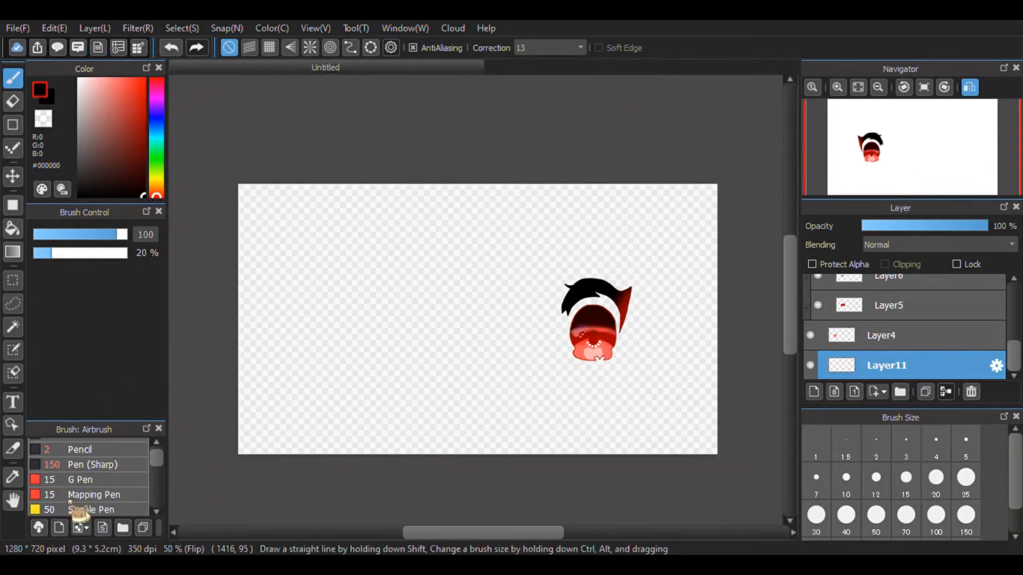
scroll(69, 502, up, 1)
click(99, 474)
scroll(936, 493, down, 2)
click(964, 520)
mouse_move(657, 437)
mouse_down()
mouse_move(436, 527)
mouse_move(526, 304)
mouse_move(445, 261)
mouse_up()
click(78, 152)
mouse_move(621, 237)
mouse_down()
mouse_move(362, 462)
mouse_move(629, 172)
mouse_move(206, 441)
mouse_move(365, 468)
mouse_move(250, 516)
mouse_up()
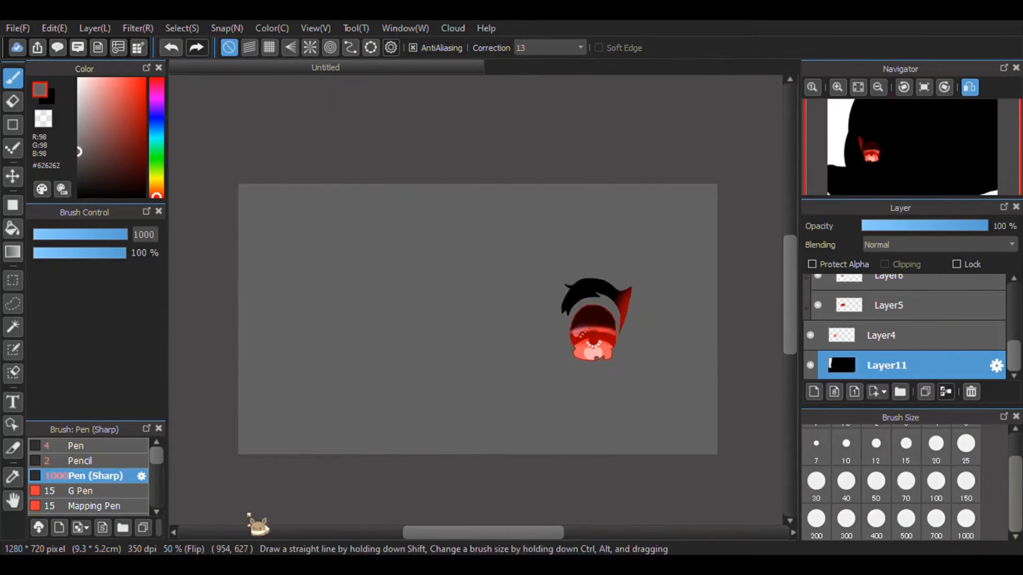
- On a new layer directly above the grey background, paint the white of the eye around the iris in #FFFFFF with the Pen at size 40
scroll(888, 326, up, 5)
scroll(870, 336, down, 5)
click(813, 393)
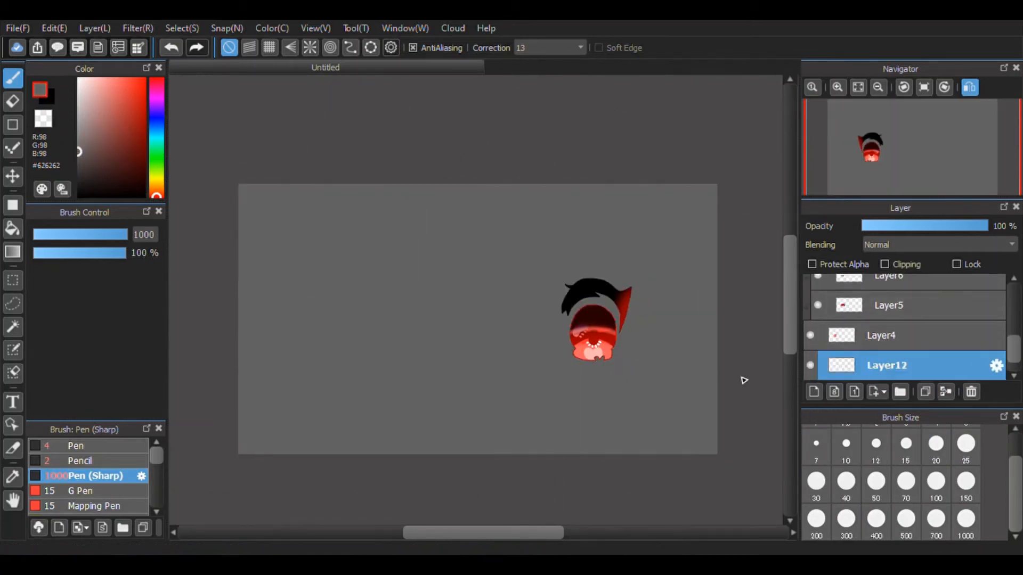
scroll(678, 379, up, 4)
click(85, 447)
scroll(491, 263, up, 1)
click(79, 79)
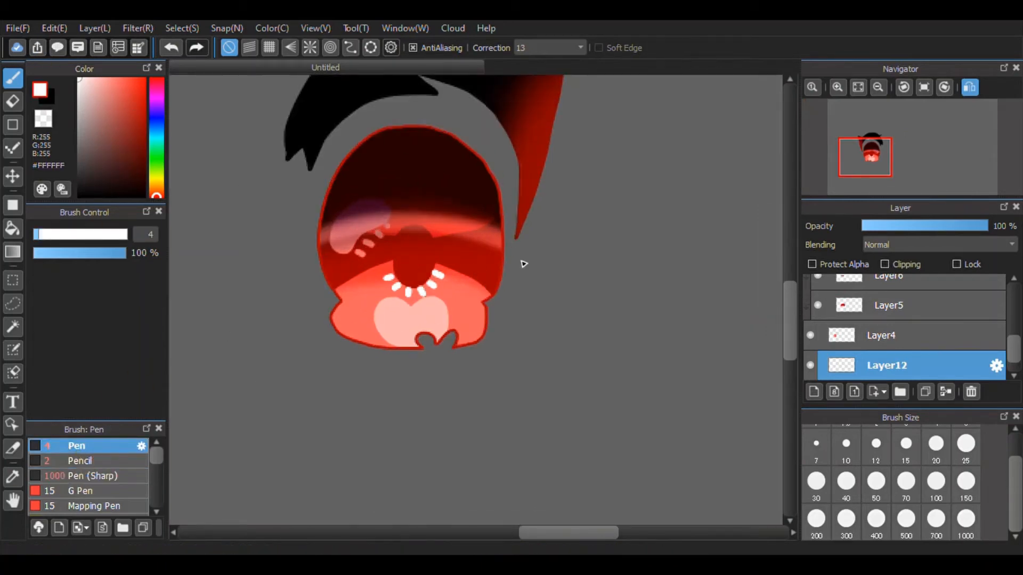
scroll(524, 264, down, 3)
scroll(479, 190, up, 4)
scroll(490, 320, down, 4)
scroll(507, 353, up, 3)
click(853, 493)
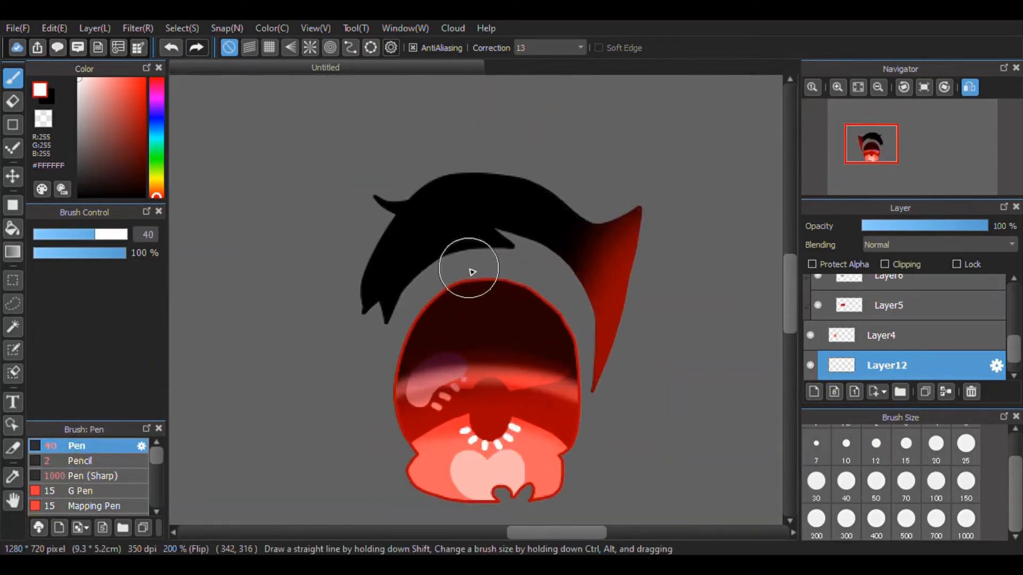
mouse_move(471, 272)
mouse_down()
mouse_move(449, 269)
mouse_move(421, 308)
mouse_up()
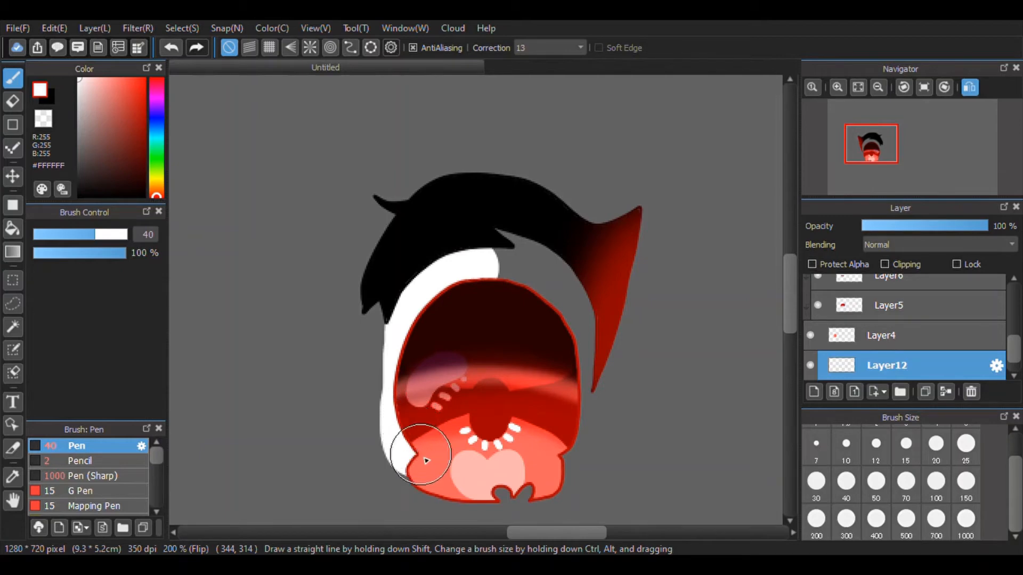
mouse_move(574, 420)
mouse_down()
mouse_move(564, 319)
mouse_move(516, 268)
mouse_up()
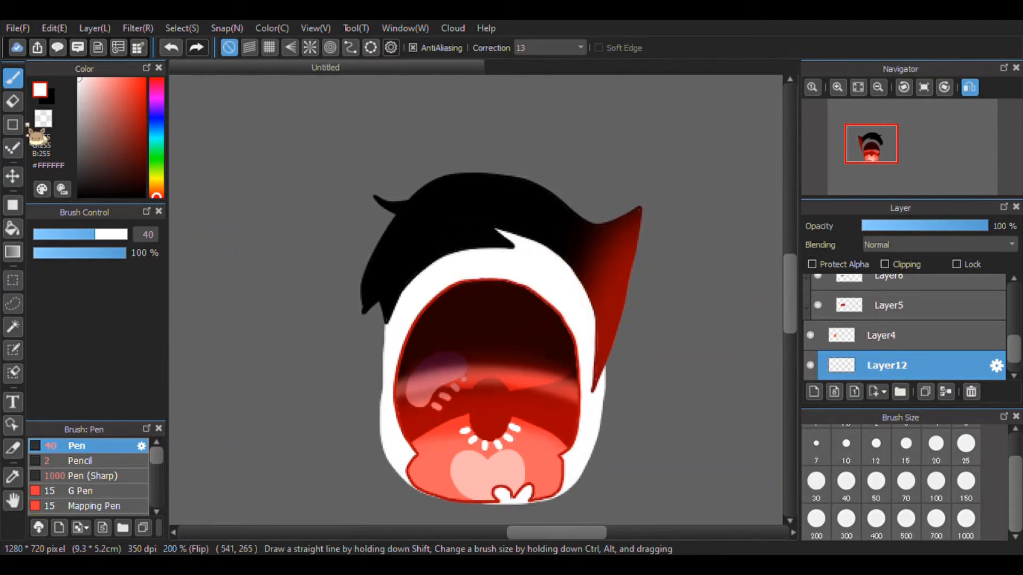
- Trim the outer edges of the white of the eye with the Eraser at size 30
click(13, 100)
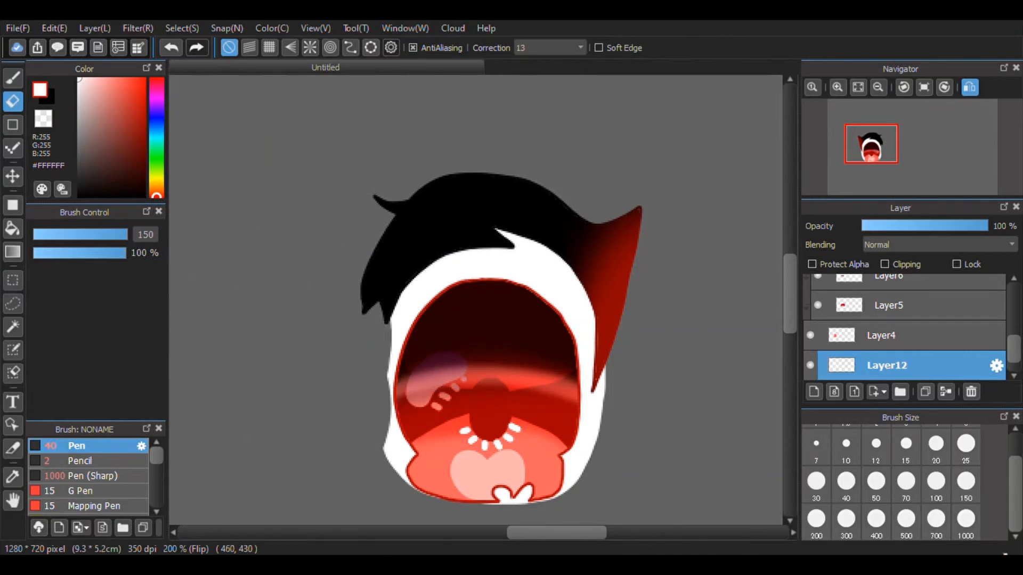
click(846, 486)
click(817, 486)
drag(480, 457, 485, 411)
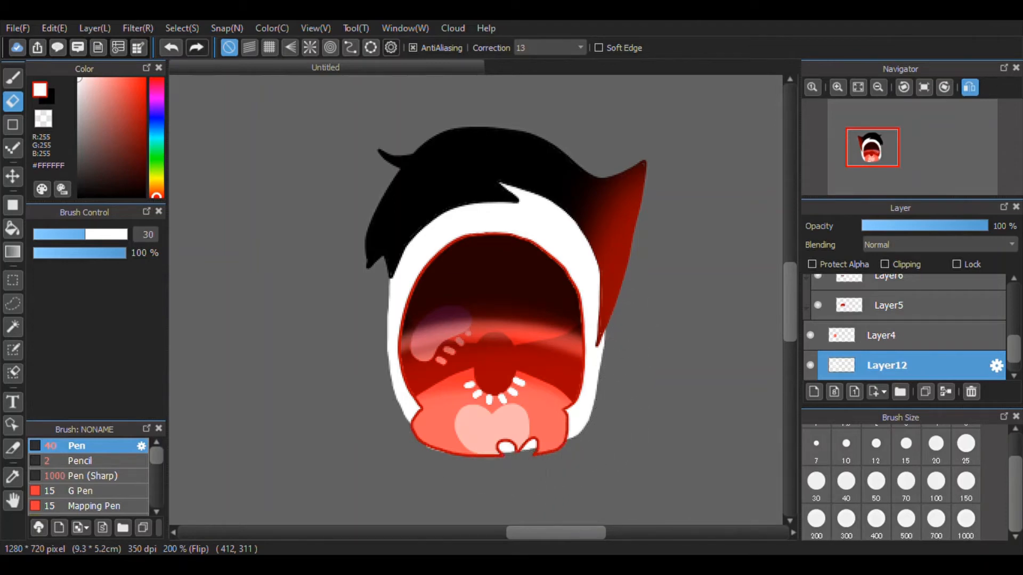
- Merge the clipped iris layers, Layer5 through Layer10, one by one into Layer4
click(956, 309)
click(945, 392)
click(954, 314)
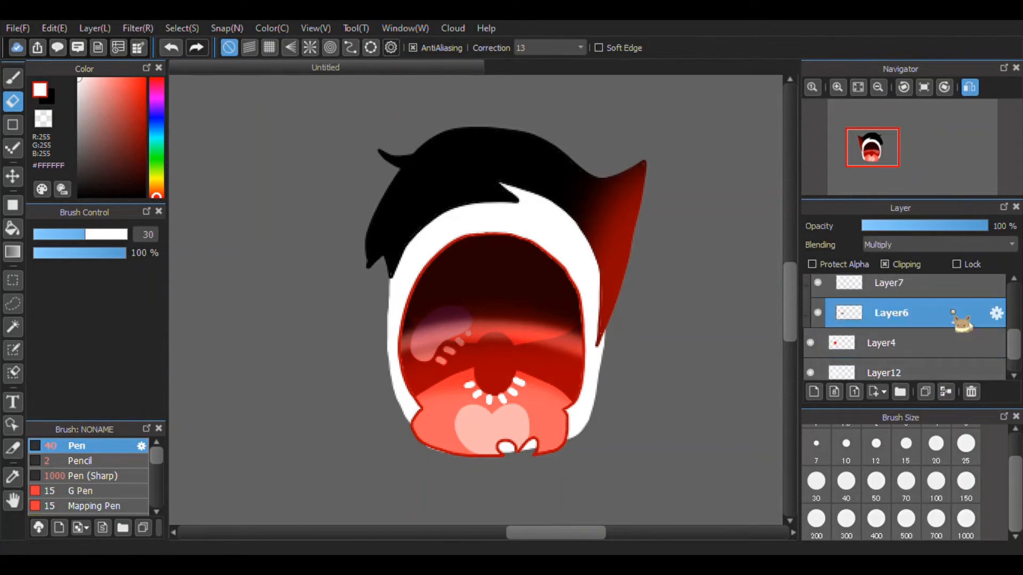
click(946, 391)
scroll(935, 323, up, 1)
click(938, 322)
click(947, 393)
scroll(948, 352, up, 2)
click(948, 349)
click(945, 392)
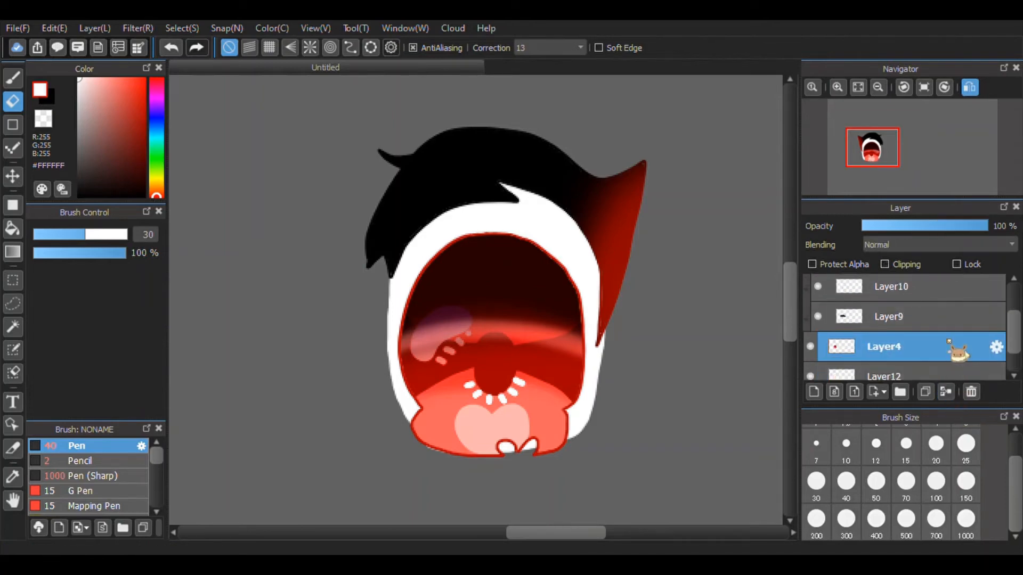
click(946, 319)
click(946, 392)
click(936, 320)
click(947, 391)
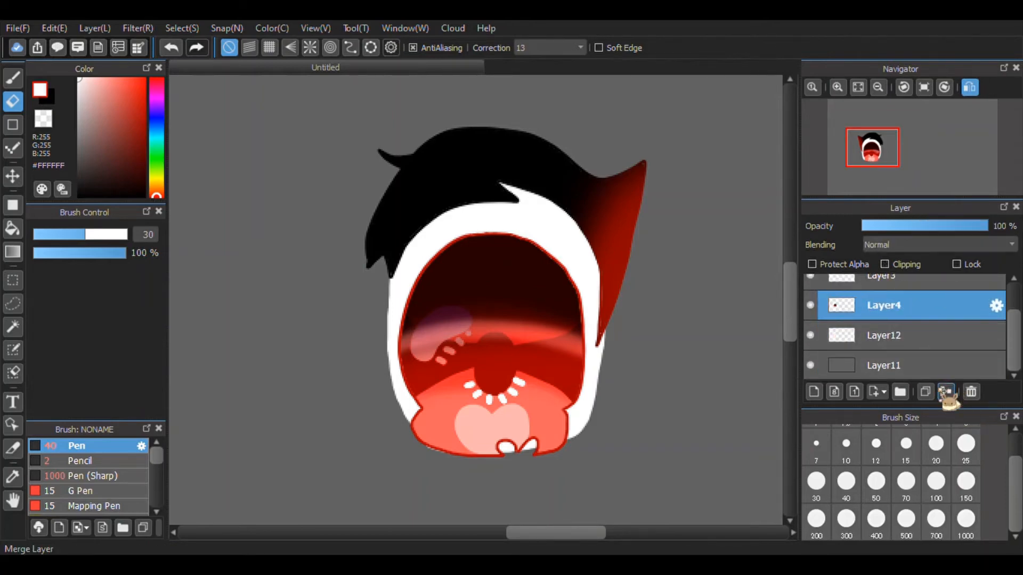
- Merge the outline layer Layer3 into Layer4 and move the combined iris up about 14 px
key(v)
scroll(925, 326, up, 2)
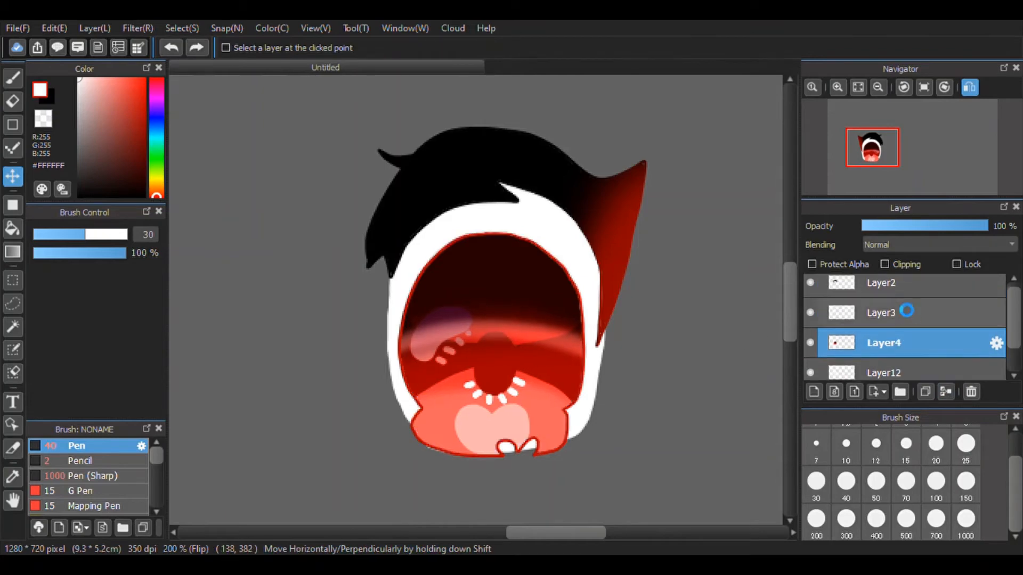
click(905, 312)
click(946, 391)
drag(647, 367, 644, 351)
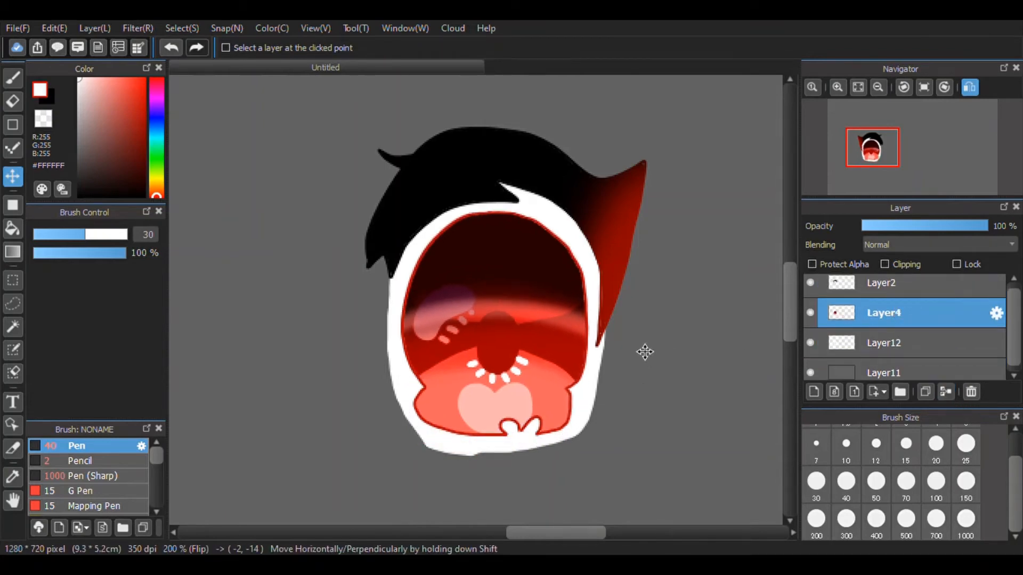
- Smooth the lower edge of the white of the eye on Layer12 with the Eraser at size 30
scroll(886, 352, down, 1)
click(887, 335)
click(13, 102)
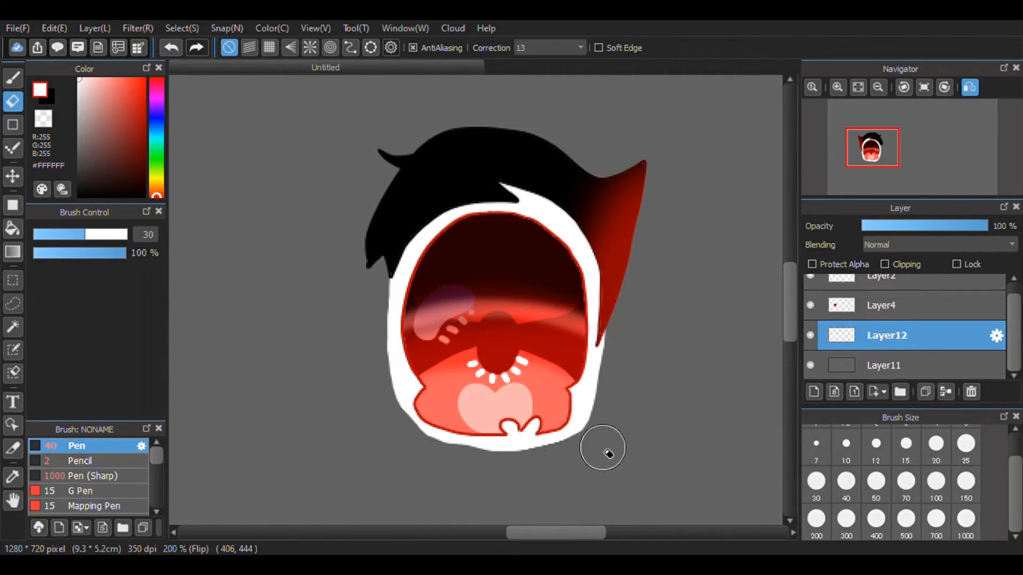
- Merge the iris on Layer4 into Layer12 and add a clipped layer above it with Multiply blending
scroll(847, 368, up, 1)
click(881, 322)
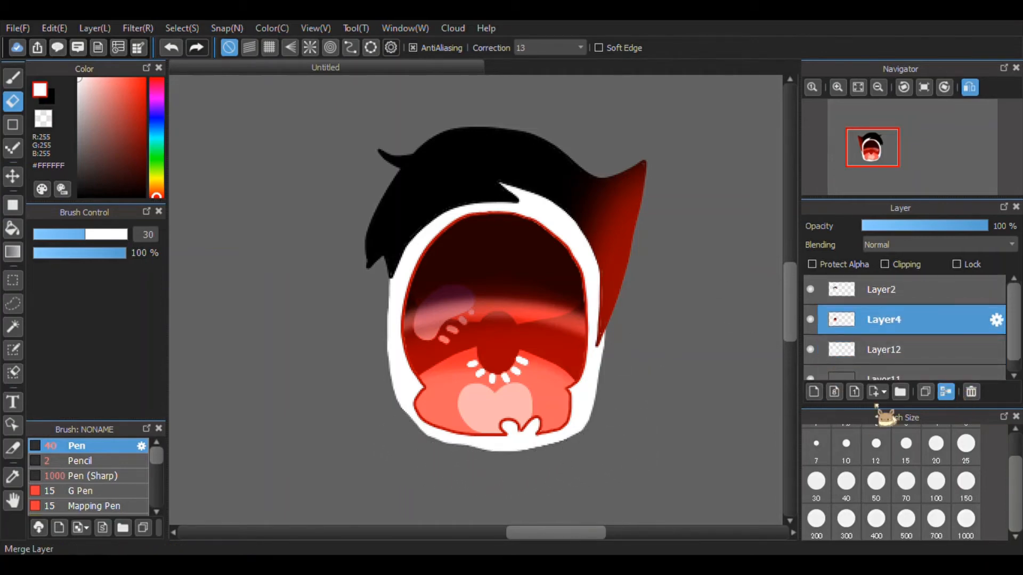
click(814, 392)
click(899, 266)
scroll(896, 249, down, 1)
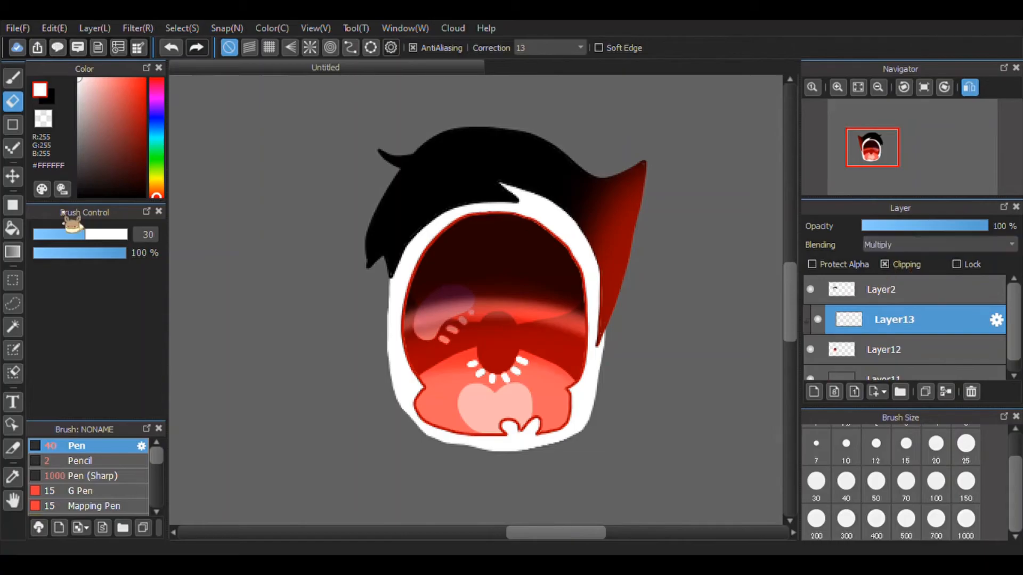
- Paint a #4D3B68 shadow over the upper half of the eye with the Pen at size 40 and soften its lower edge with Blur at size 50
drag(156, 159, 156, 109)
click(110, 139)
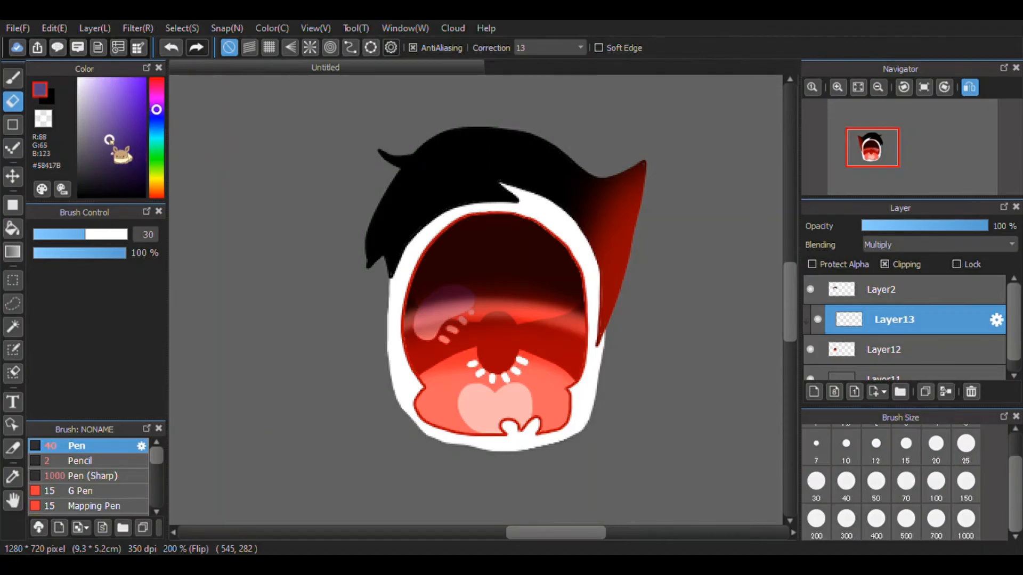
click(14, 79)
mouse_move(661, 304)
mouse_down()
mouse_move(528, 300)
mouse_move(416, 319)
mouse_move(434, 306)
mouse_move(403, 299)
mouse_move(458, 289)
mouse_move(534, 294)
mouse_move(608, 317)
mouse_move(543, 261)
mouse_move(392, 253)
mouse_move(600, 248)
mouse_up()
key(ctrl+z)
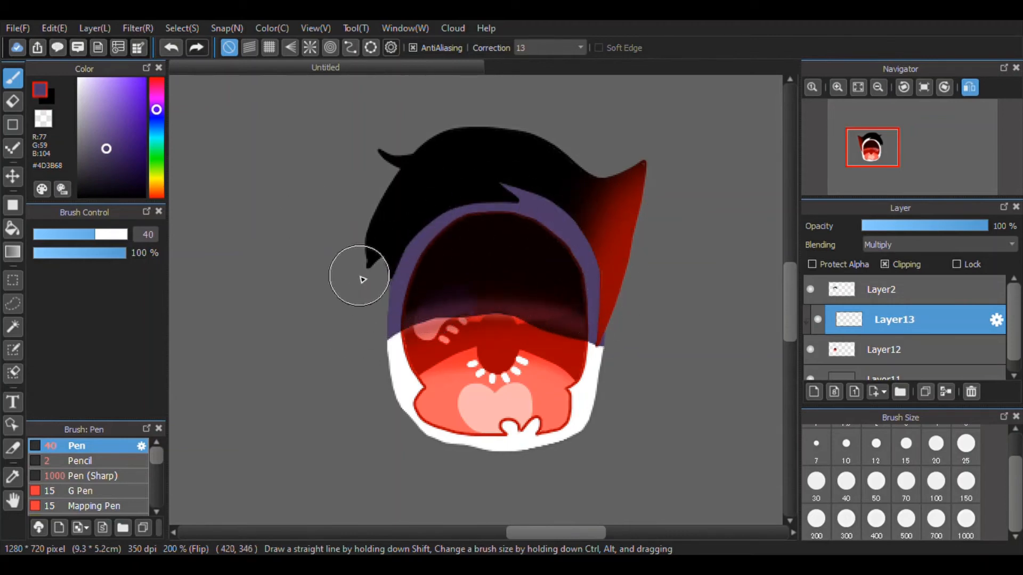
scroll(109, 458, down, 4)
click(80, 468)
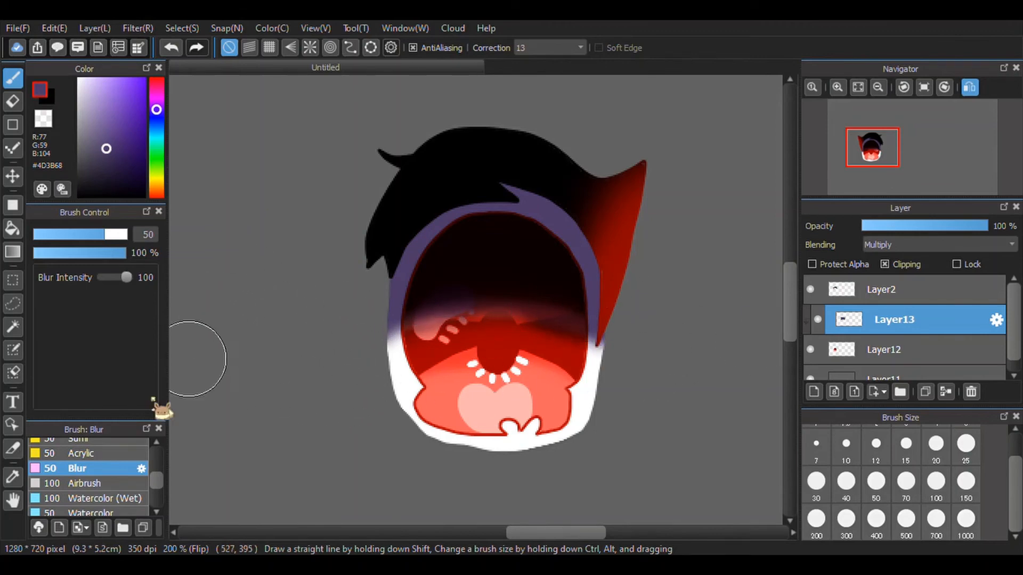
- Add a clipped layer above the purple shadow and set its blending to Add
scroll(88, 475, up, 5)
click(814, 392)
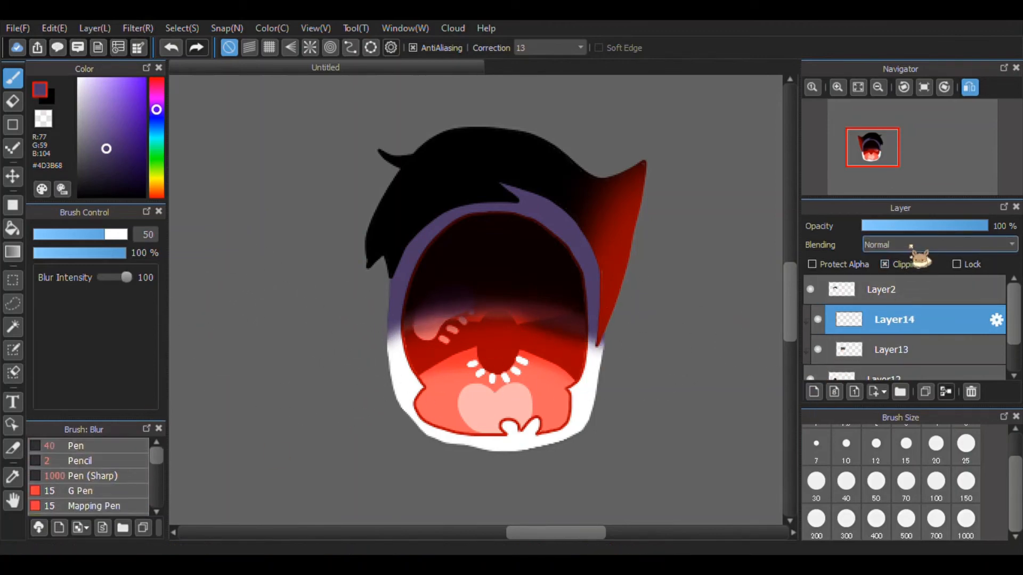
click(910, 247)
click(898, 274)
- Paint two elongated highlights and two small dots on opposite sides of the iris in #FCFCFC with the Pen at size 10
drag(99, 122, 21, 79)
click(106, 459)
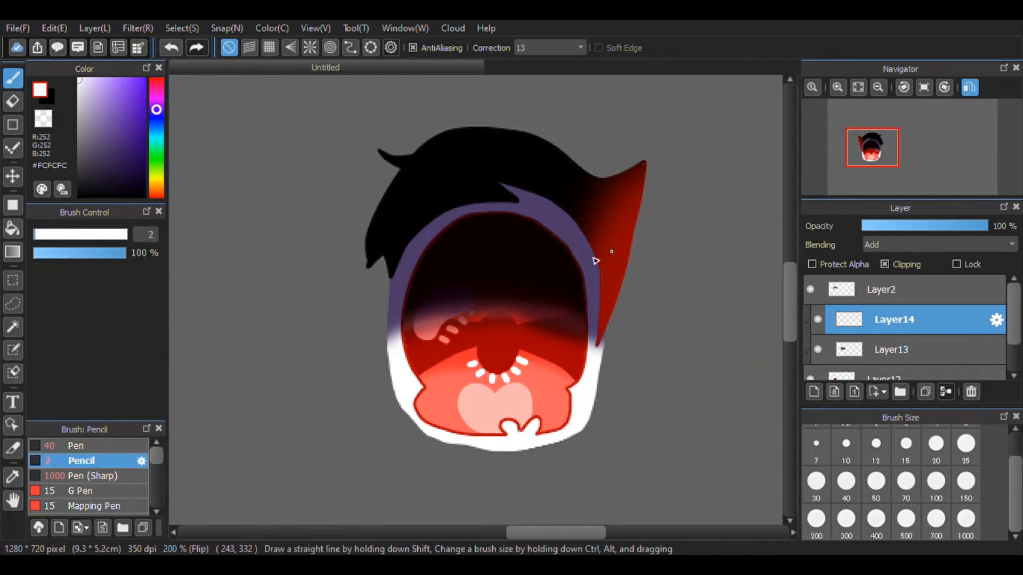
click(70, 448)
click(852, 449)
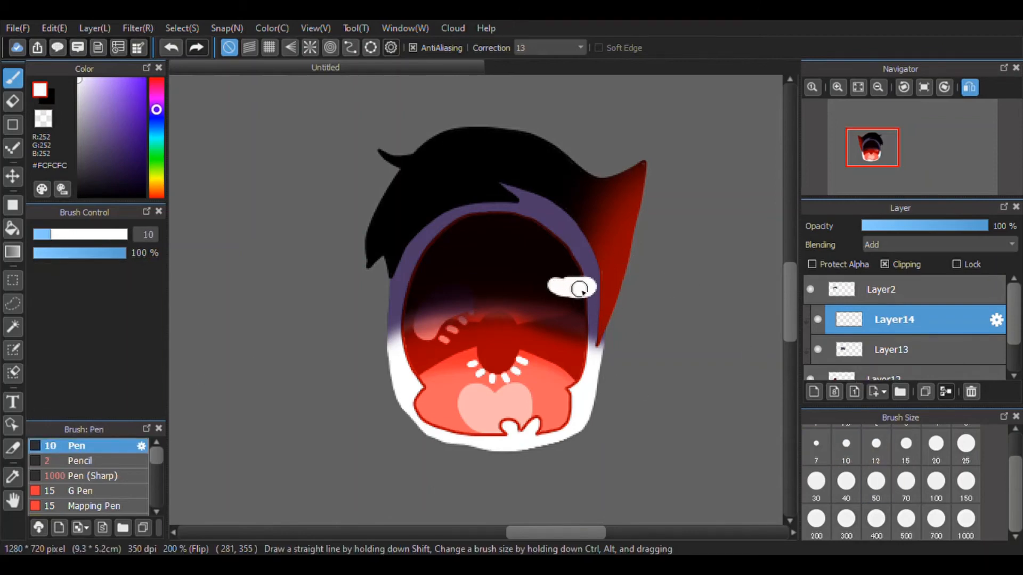
scroll(538, 306, up, 4)
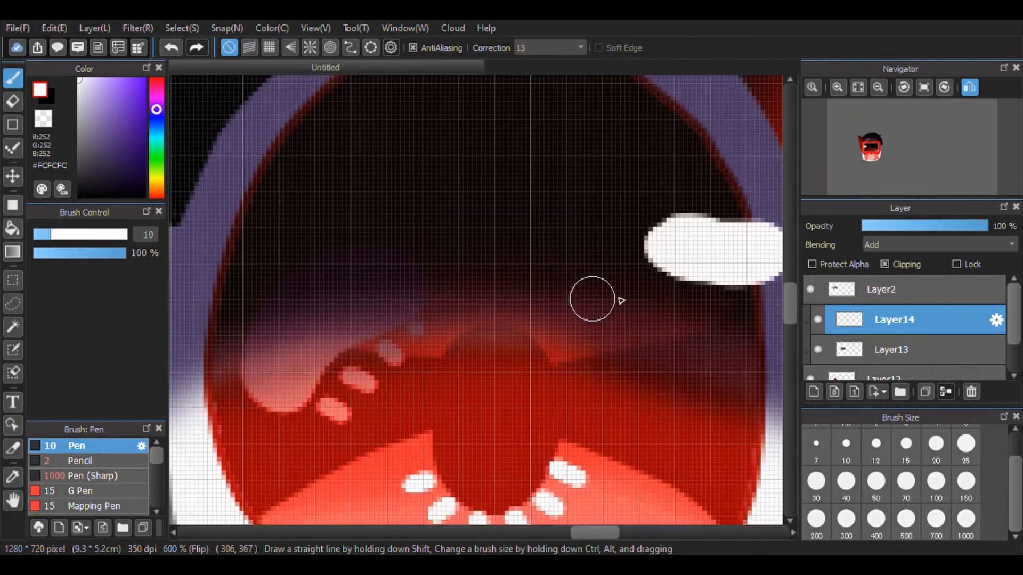
mouse_move(593, 299)
mouse_down()
mouse_move(649, 305)
mouse_move(579, 301)
mouse_up()
scroll(579, 302, down, 3)
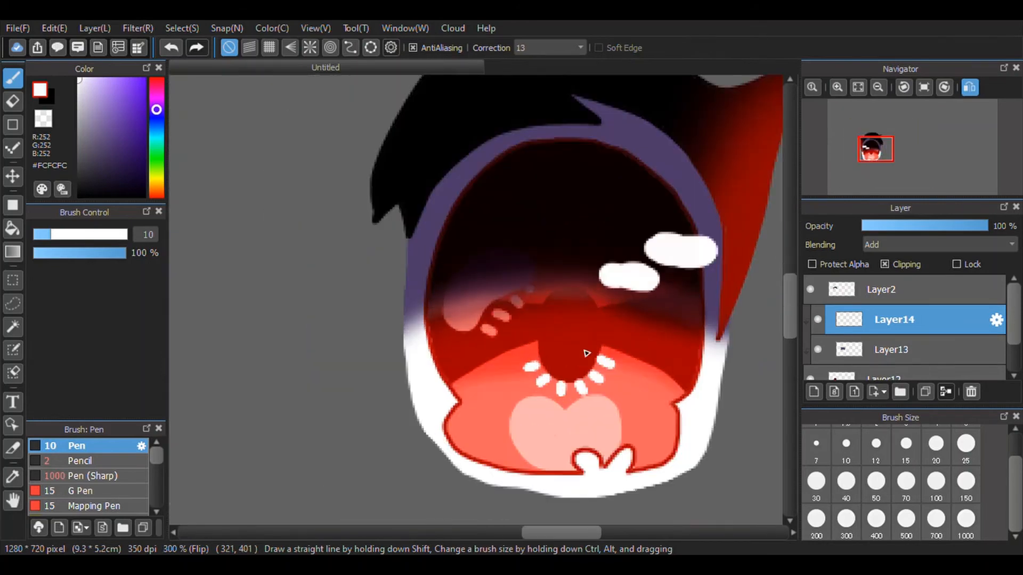
scroll(440, 248, down, 3)
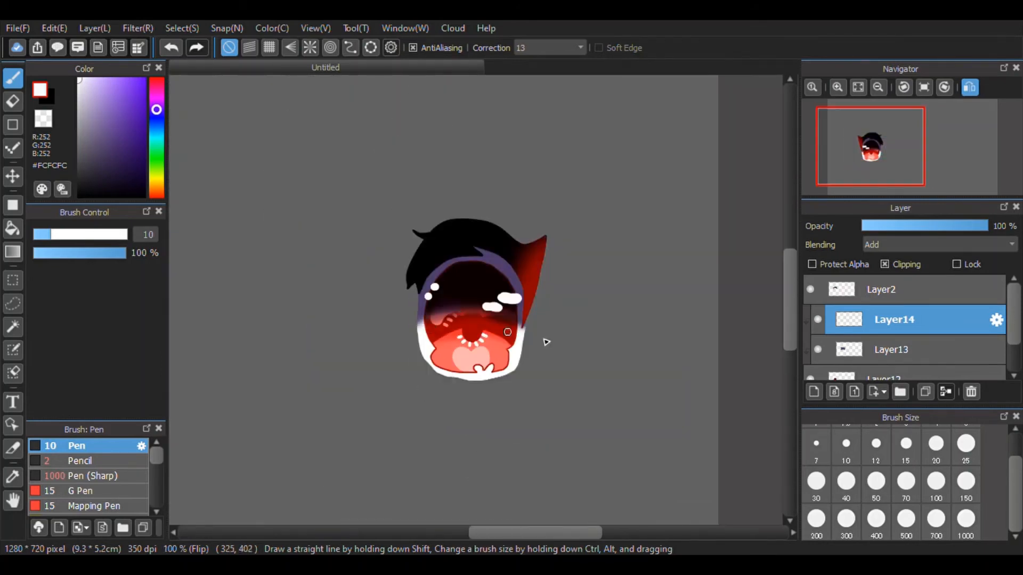
- Soften the white highlights on both sides of the iris with the Blur brush at size 50
scroll(547, 342, up, 1)
scroll(96, 480, down, 4)
click(80, 479)
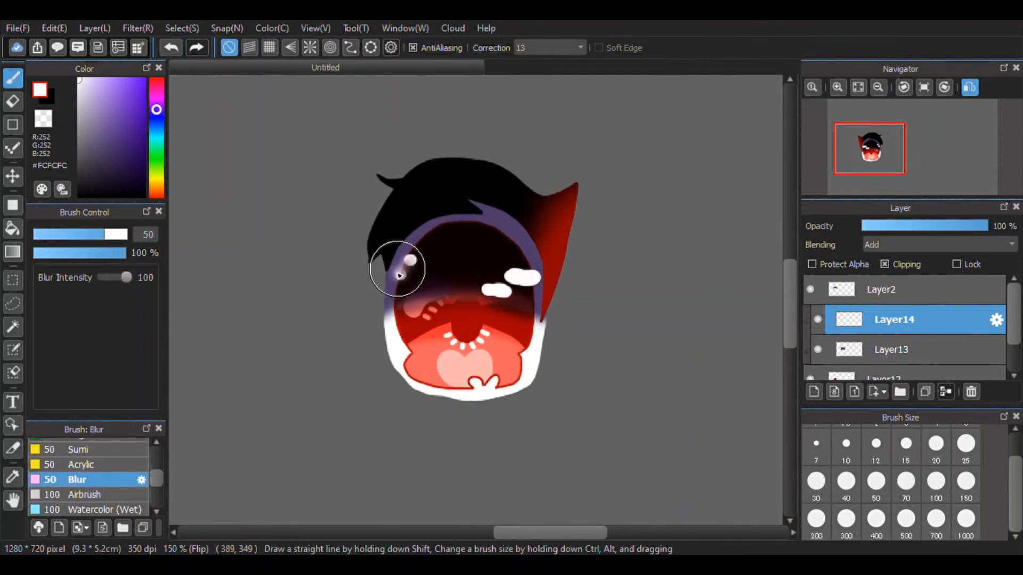
drag(460, 275, 516, 283)
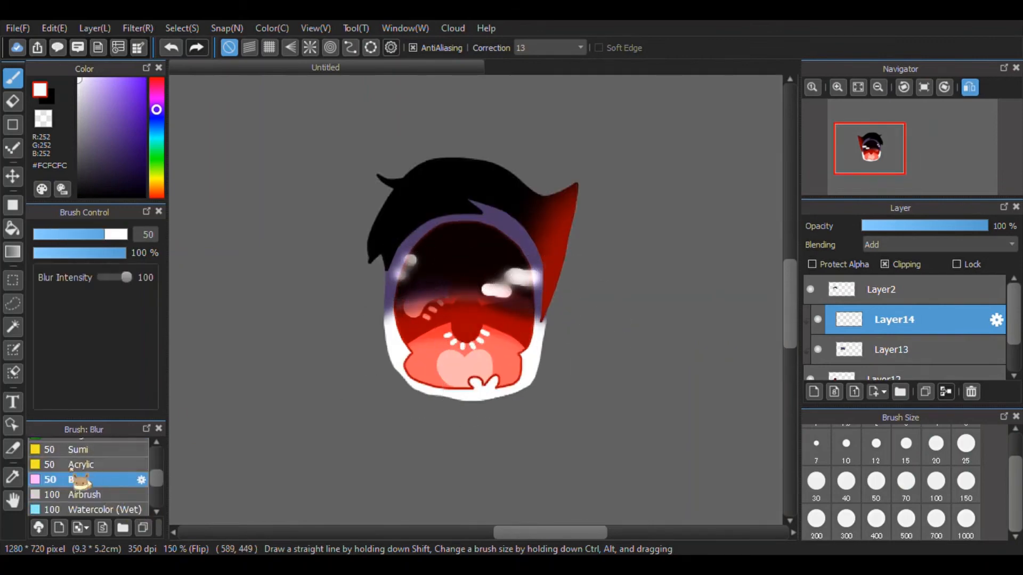
scroll(486, 288, down, 3)
scroll(407, 435, up, 4)
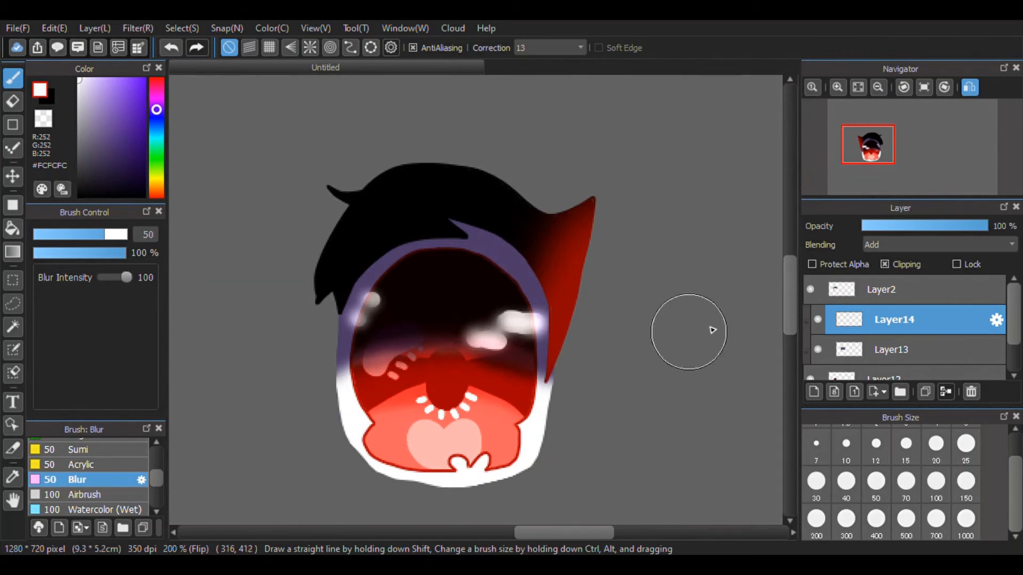
- Merge the separate lash, iris, shadow and highlight layers of the eye down into a single layer above the background
scroll(893, 316, down, 1)
click(896, 329)
click(944, 389)
click(907, 313)
click(942, 389)
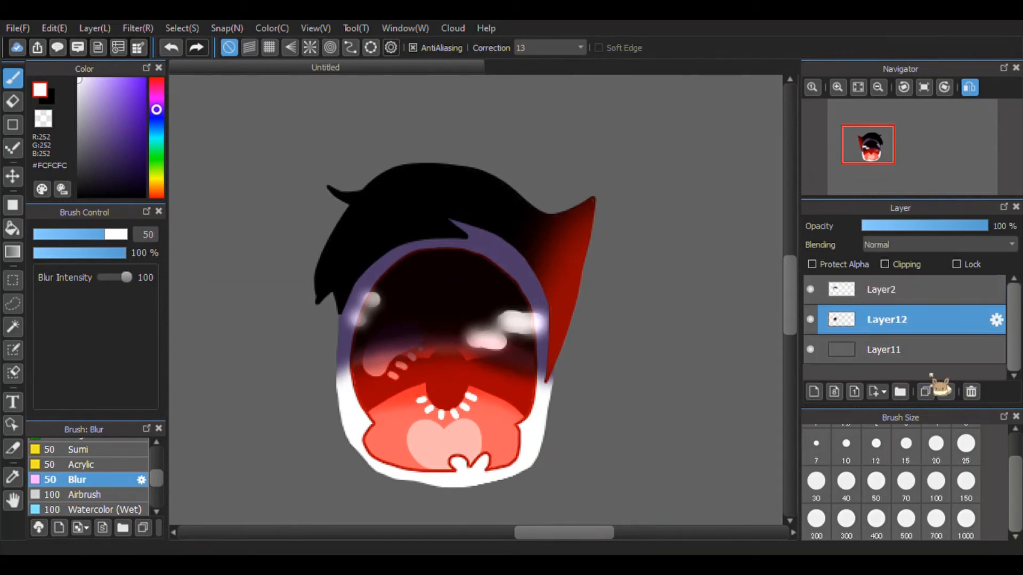
click(946, 392)
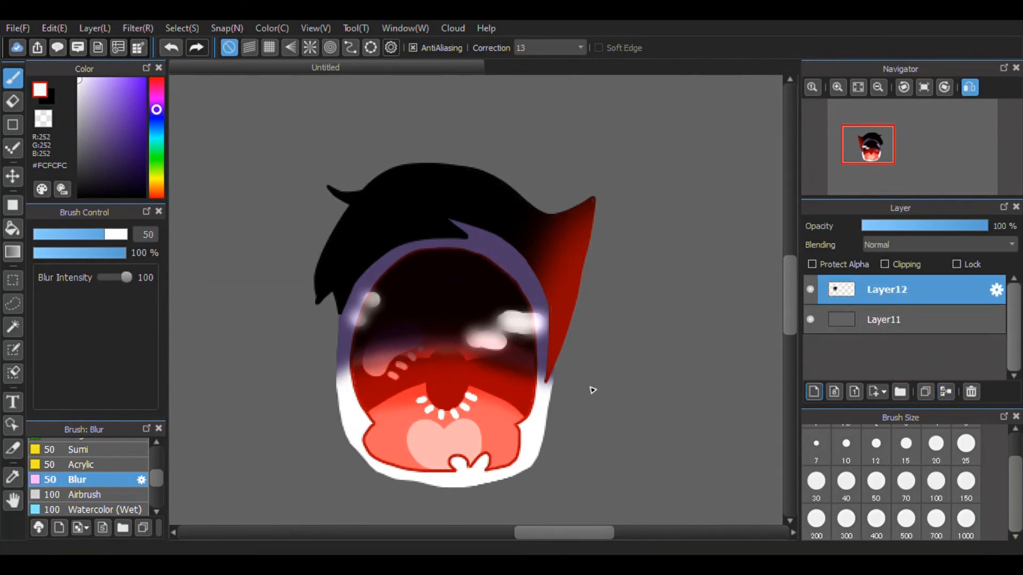
- Move the merged eye to about the middle of the canvas
scroll(592, 388, down, 4)
click(13, 176)
drag(492, 346, 389, 342)
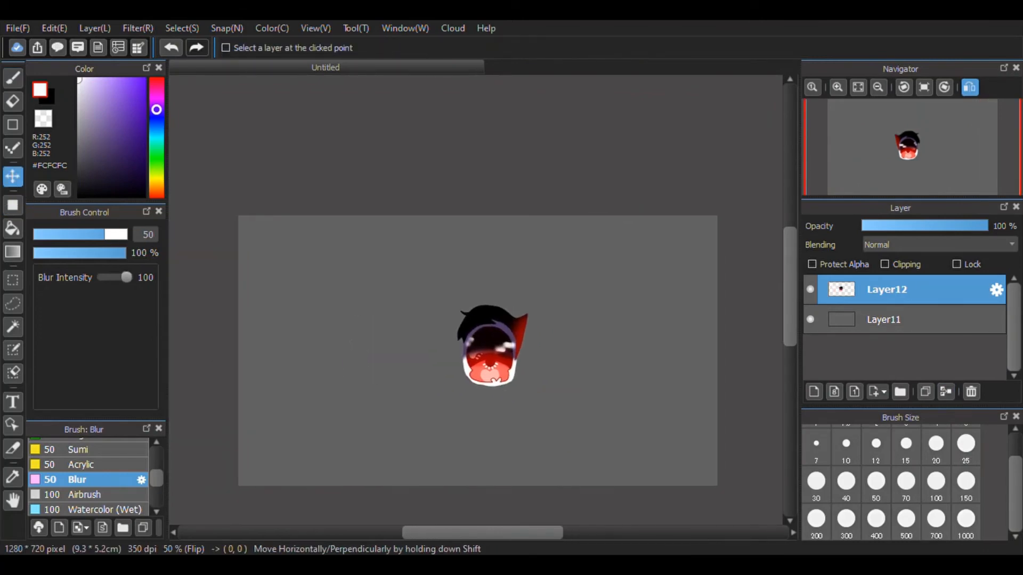
click(924, 87)
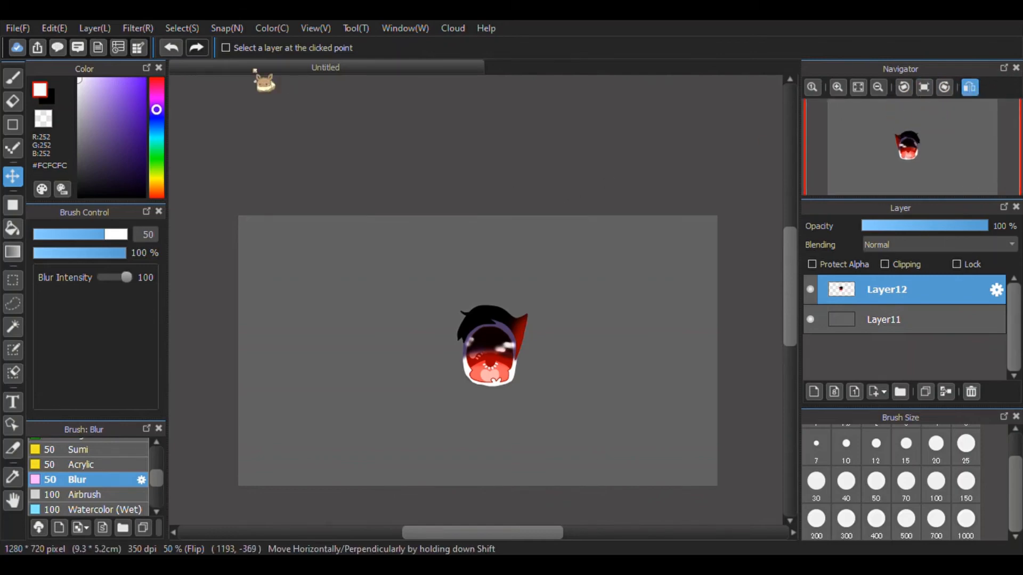
- Place a horizontally flipped duplicate of the eye beside the original and merge both eyes into one layer
click(925, 392)
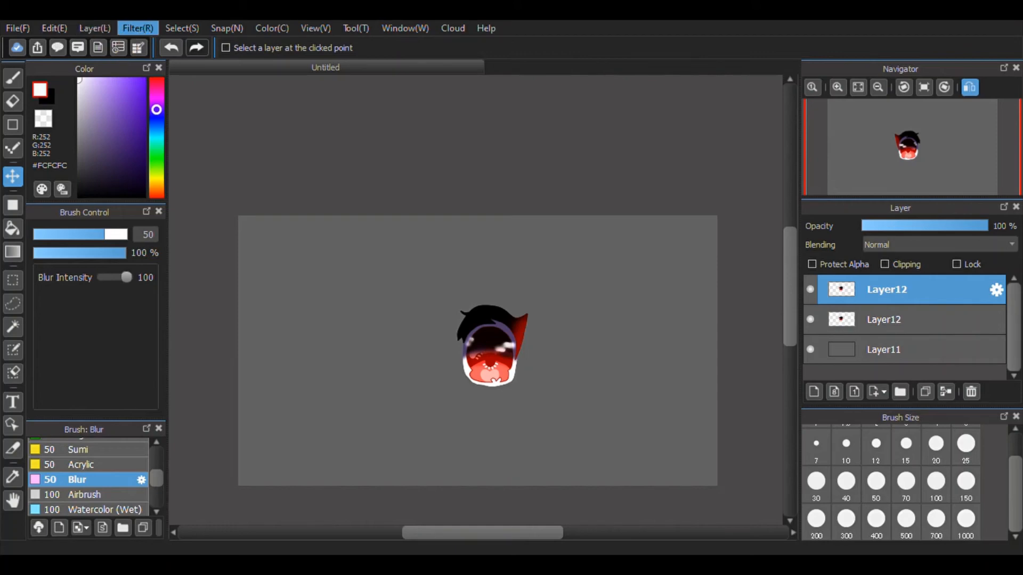
key(ctrl+t)
click(501, 502)
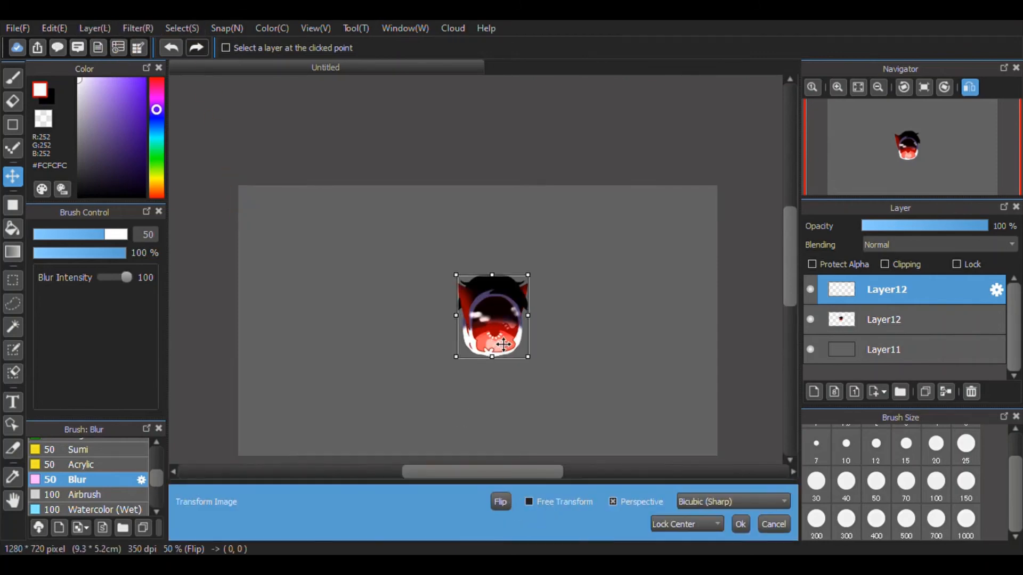
drag(504, 345, 482, 349)
click(740, 524)
click(946, 392)
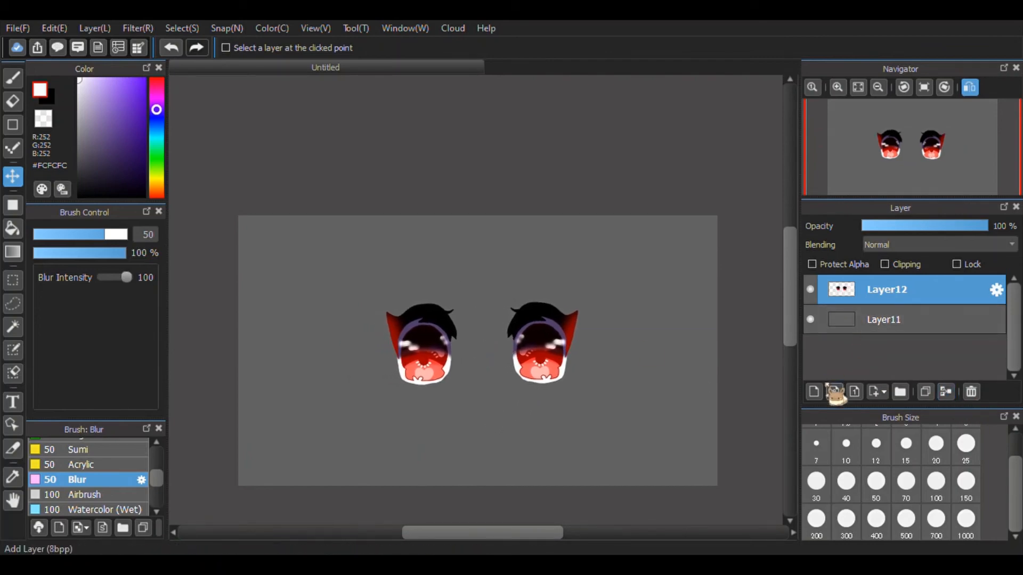
- Repaint the whole grey background layer in light salmon pink with the Pen (Sharp) at size 1000
click(889, 322)
click(156, 191)
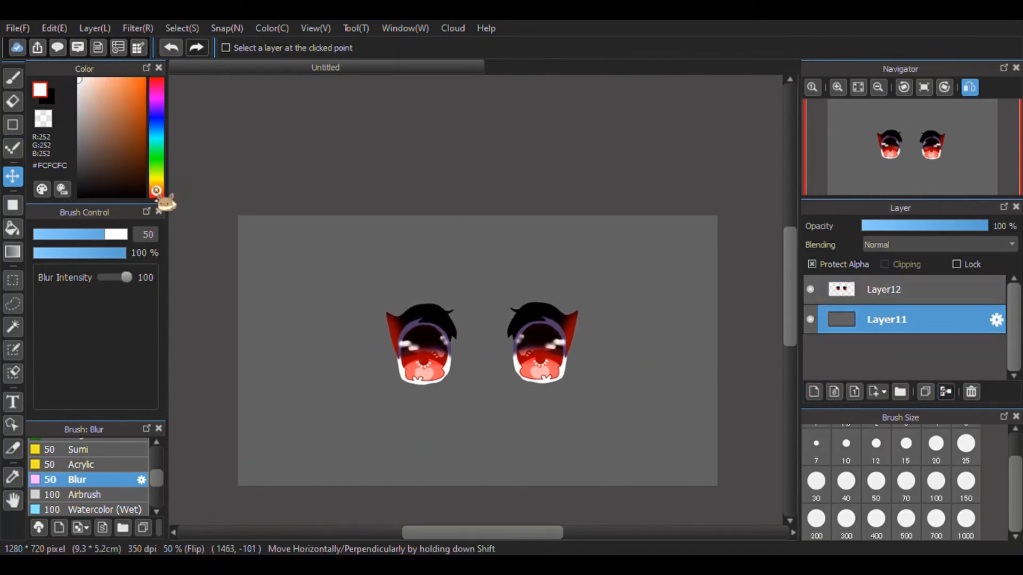
click(111, 79)
click(156, 194)
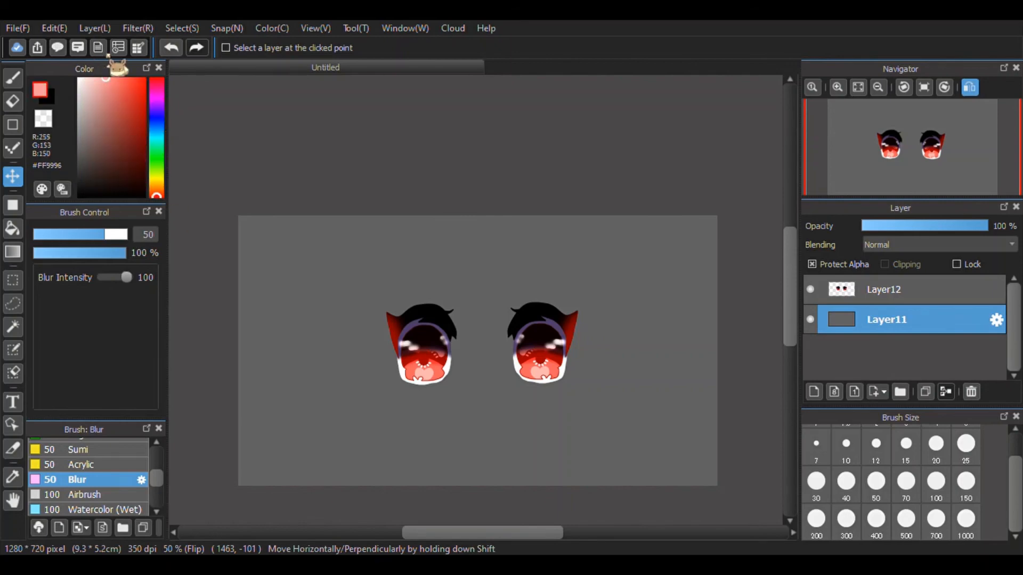
click(12, 78)
scroll(69, 464, up, 3)
scroll(77, 467, up, 2)
click(80, 452)
mouse_move(500, 341)
mouse_down()
mouse_move(358, 293)
mouse_move(715, 267)
mouse_move(730, 251)
mouse_up()
- Handwrite "Done" beside the outer corner of one eye on a new top layer in #3B3B3B with the Pencil at size 2
click(79, 170)
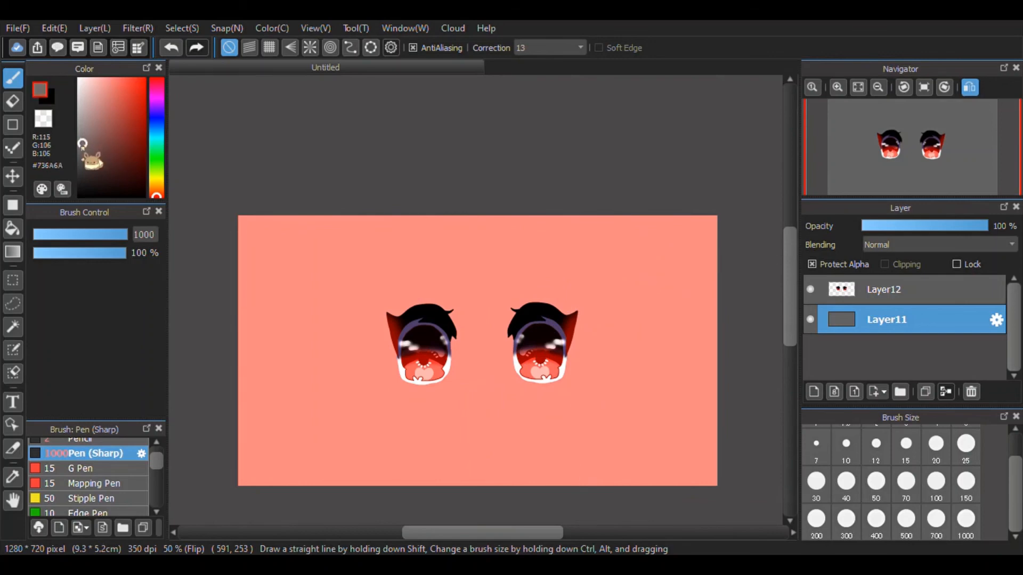
scroll(79, 474, up, 1)
click(80, 460)
click(885, 289)
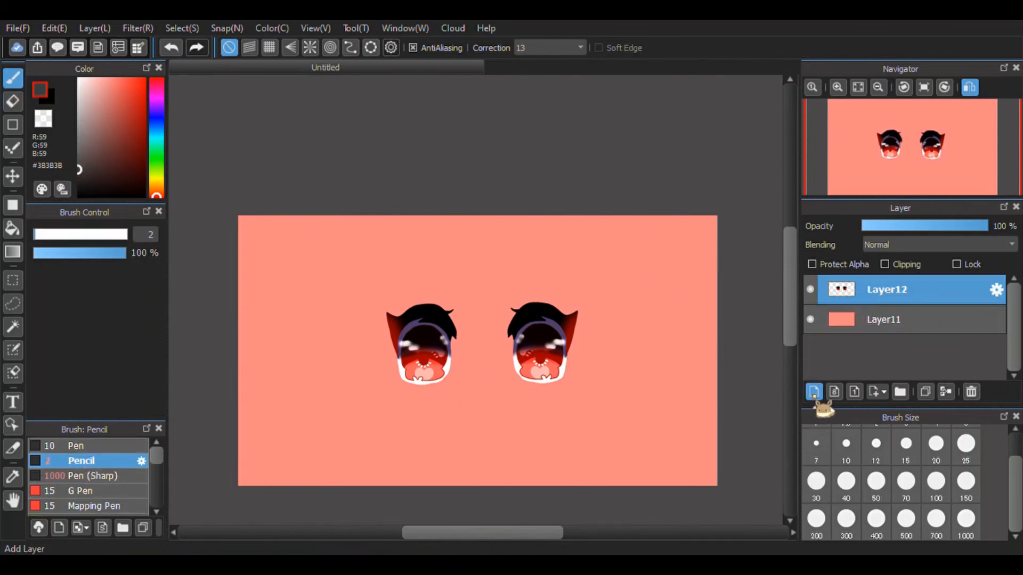
click(814, 393)
scroll(601, 369, up, 3)
scroll(593, 364, up, 2)
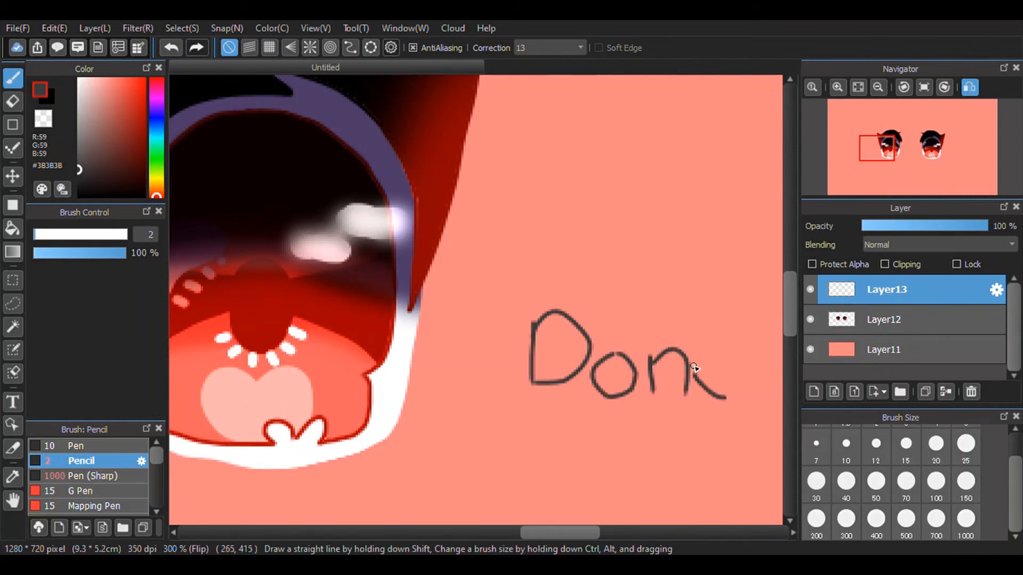
scroll(702, 385, down, 5)
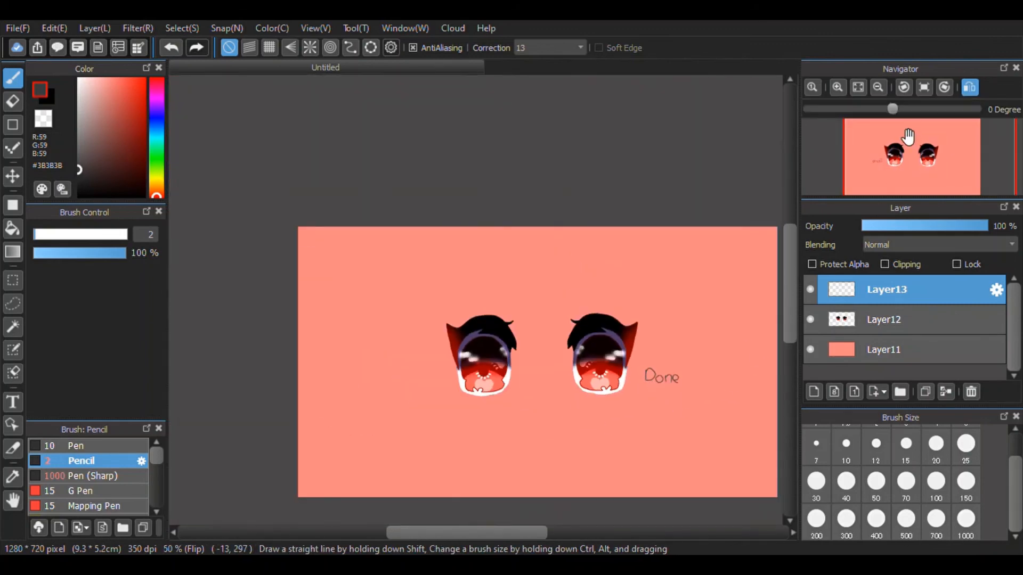
- Draw a small wavy cat-like mouth below and between the two eyes in #171717 with the Pencil at size 2
scroll(563, 378, up, 3)
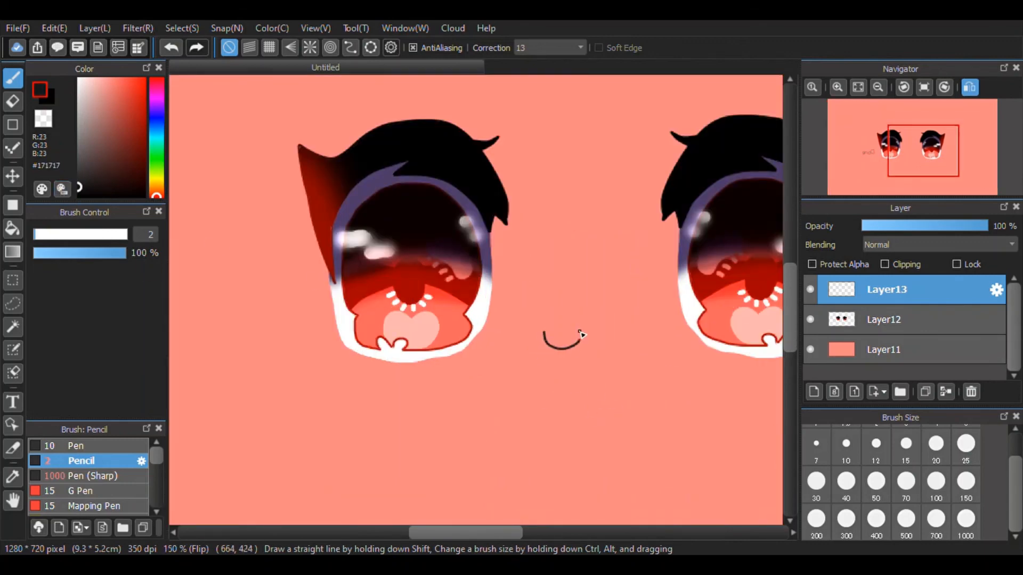
scroll(632, 336, down, 5)
scroll(680, 315, up, 1)
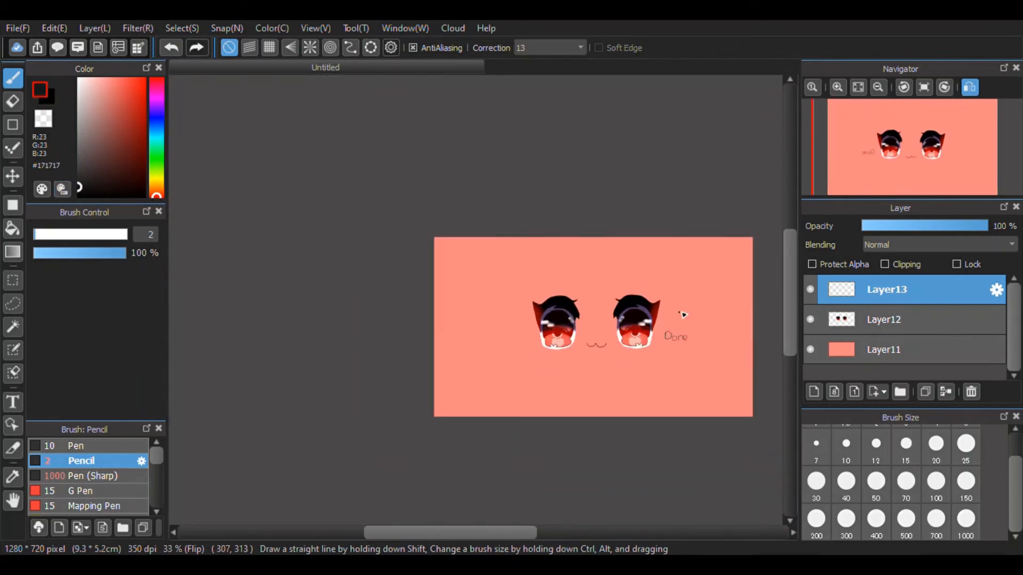
scroll(680, 309, up, 1)
scroll(684, 305, down, 2)
scroll(684, 304, up, 1)
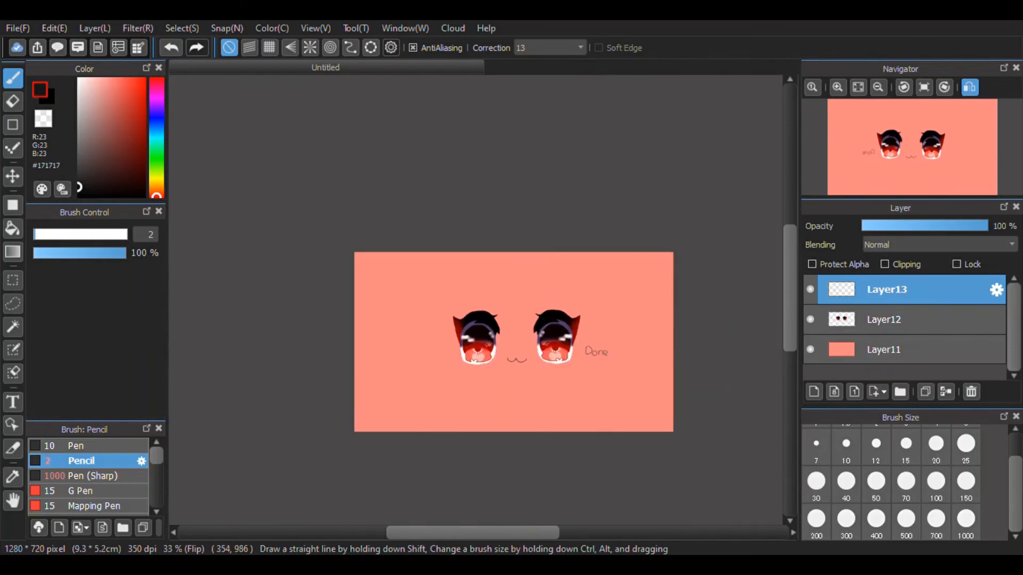